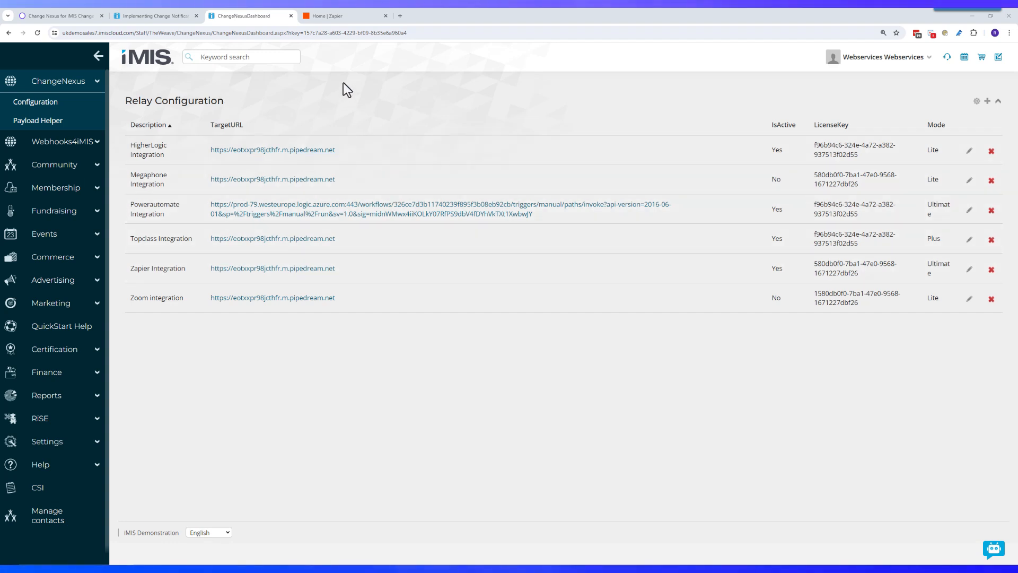
Step: Ask Zapier's AI to 'receive a webhooks and then populate a row in a google sheet' and generate the zap
click(329, 21)
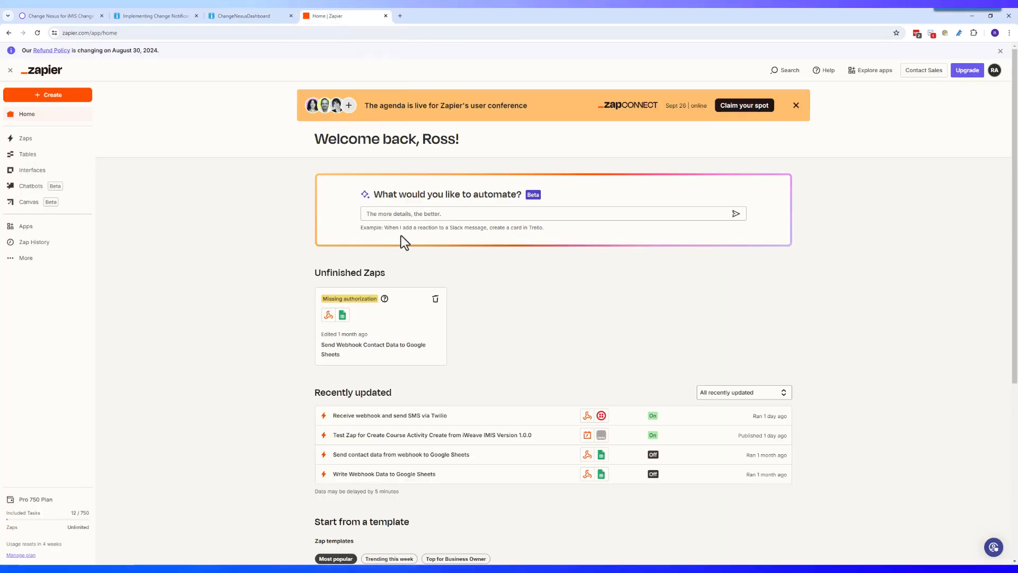
click(407, 214)
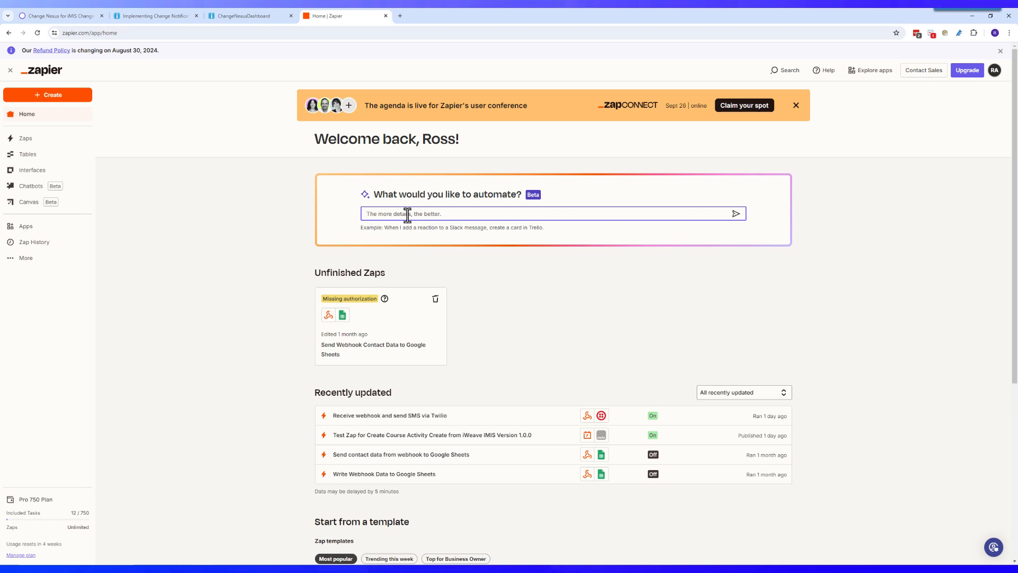
text(rec)
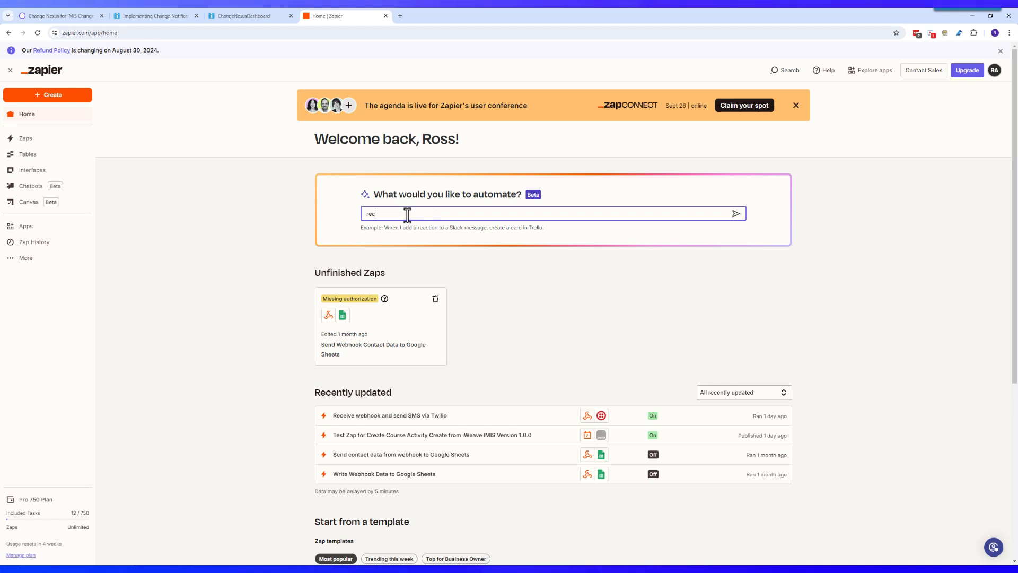
text(eive )
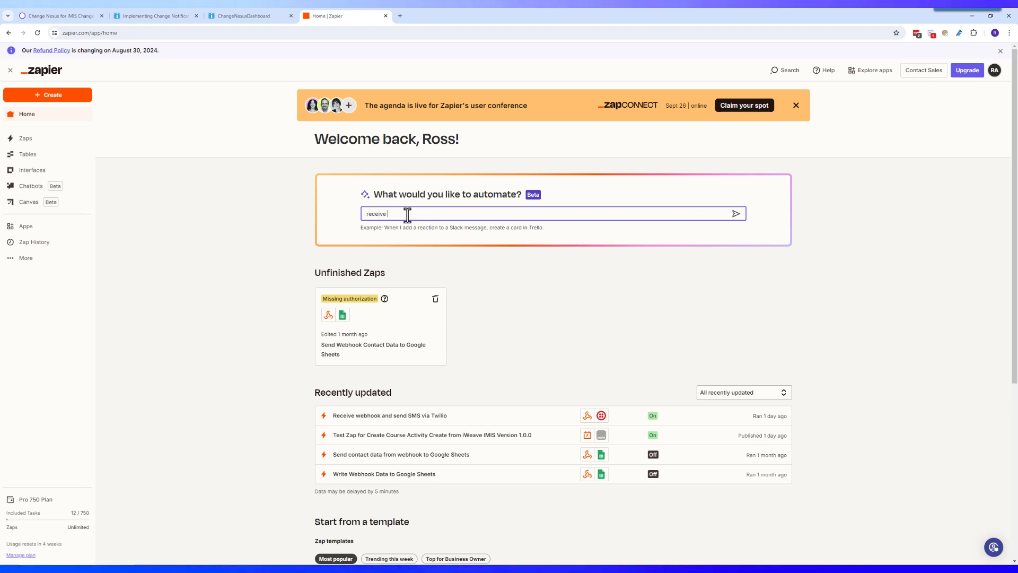
text(a webho)
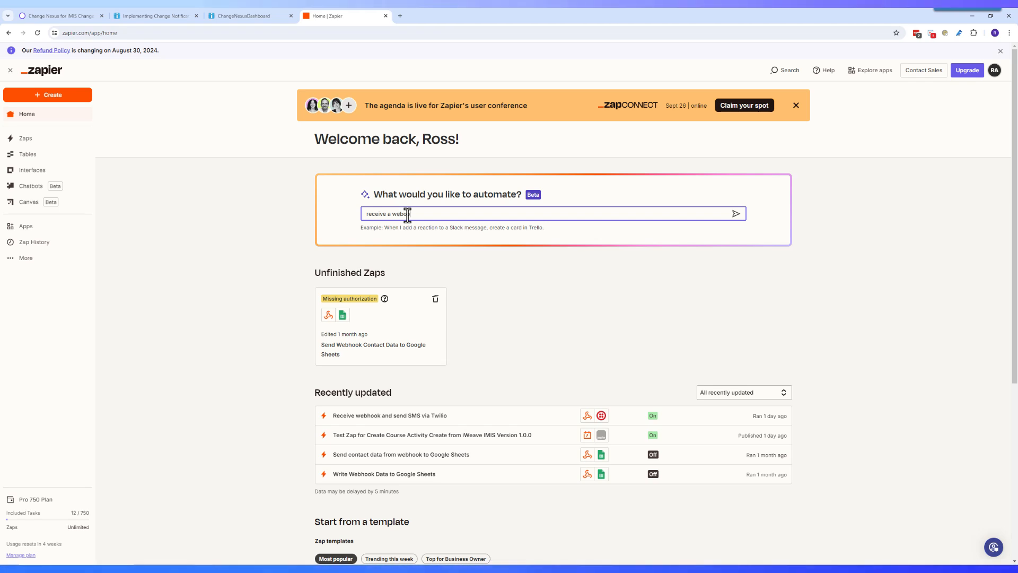
text(oks and t)
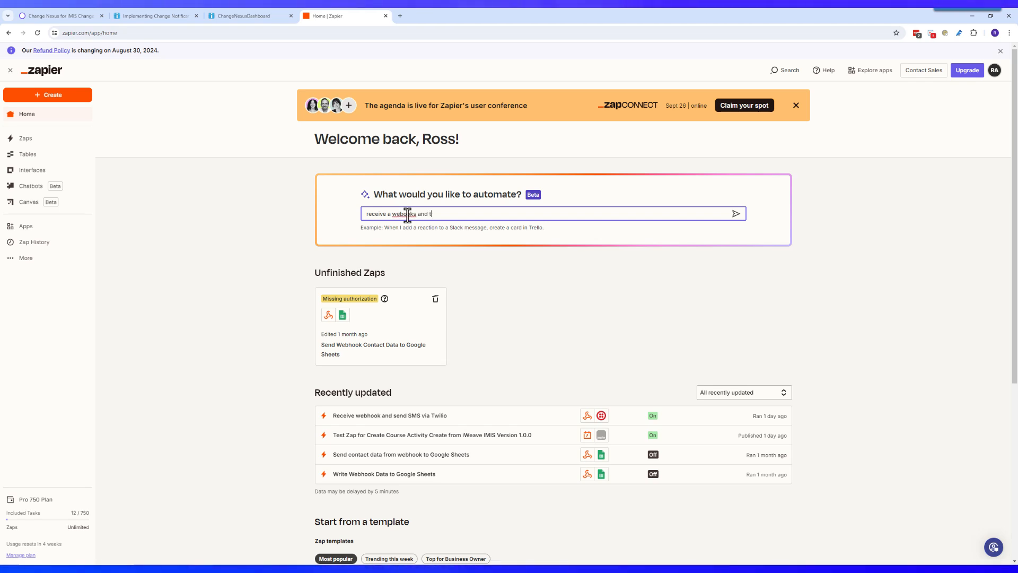
text(hen p)
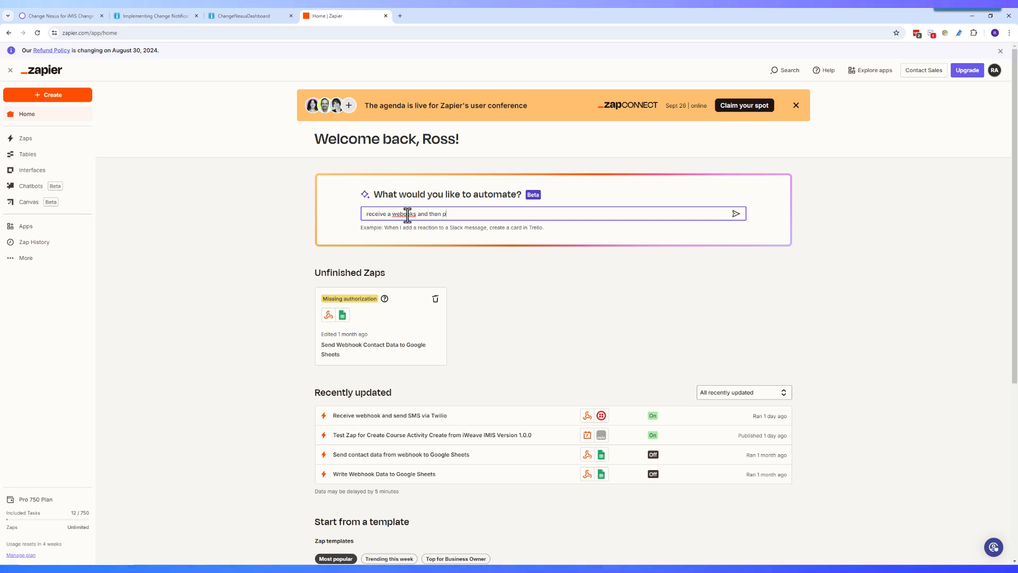
text(opula)
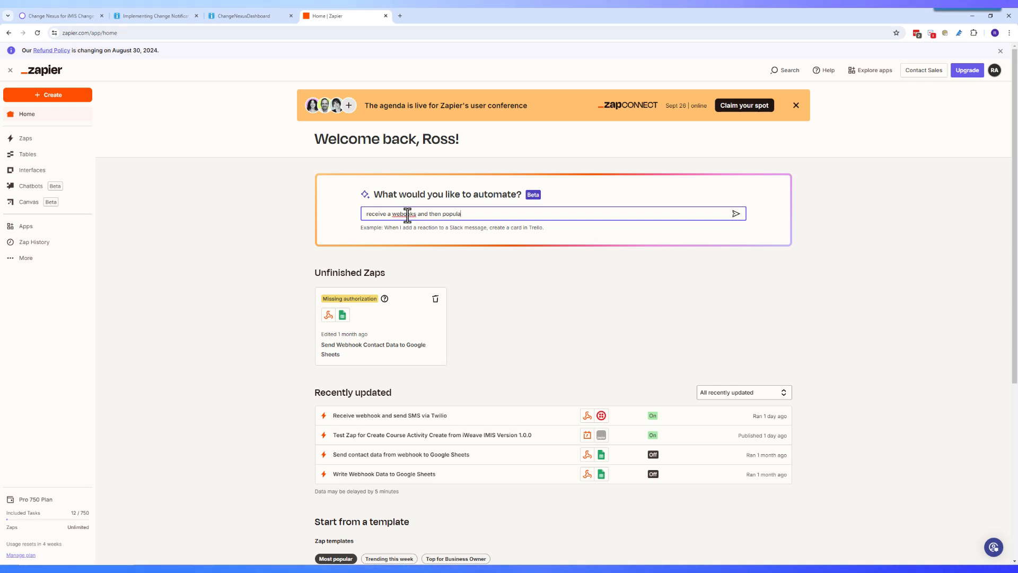
text(teb)
key(BackSpace)
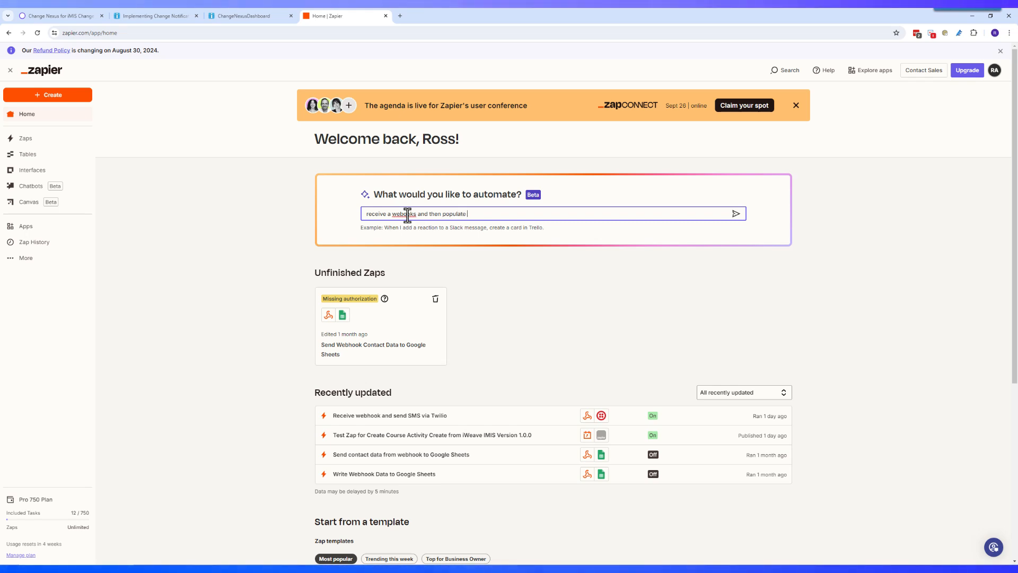
text(a )
text(row )
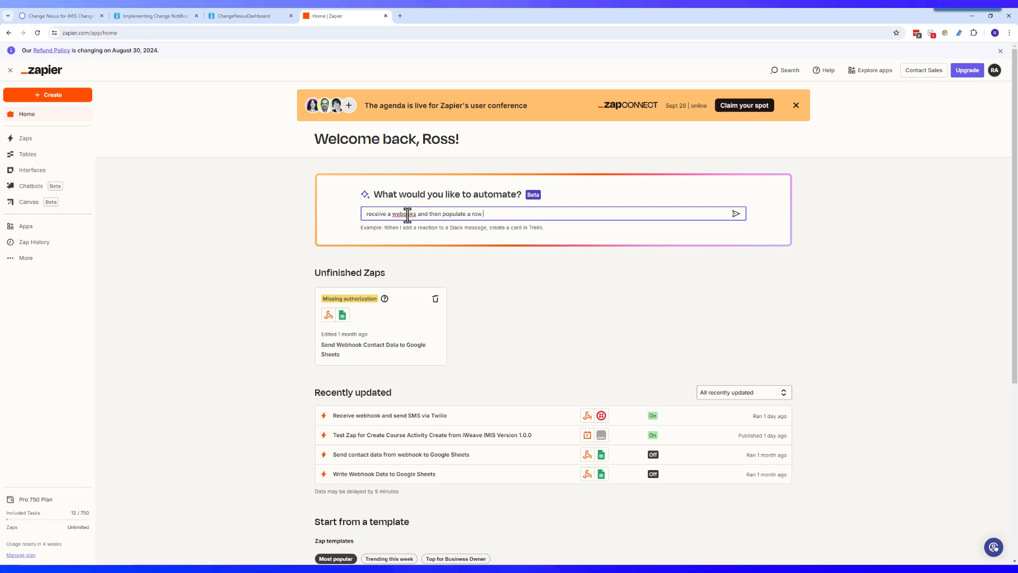
text(in a google sheet)
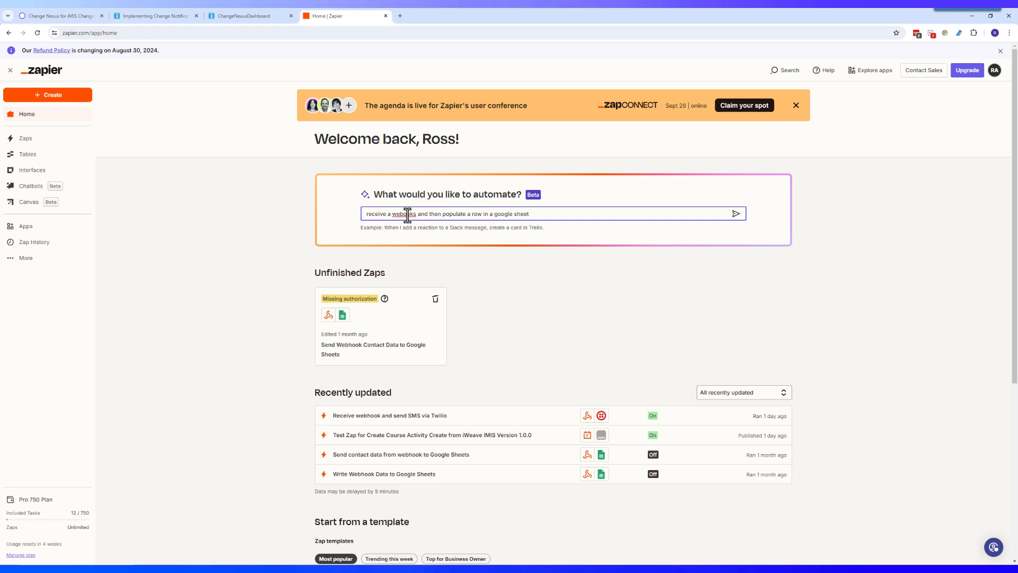
click(401, 215)
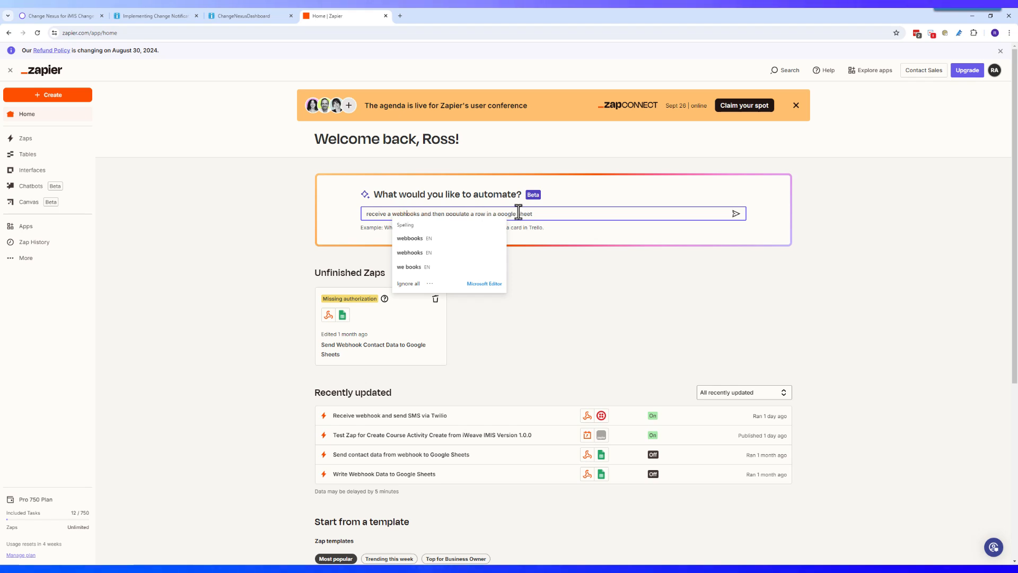
click(736, 214)
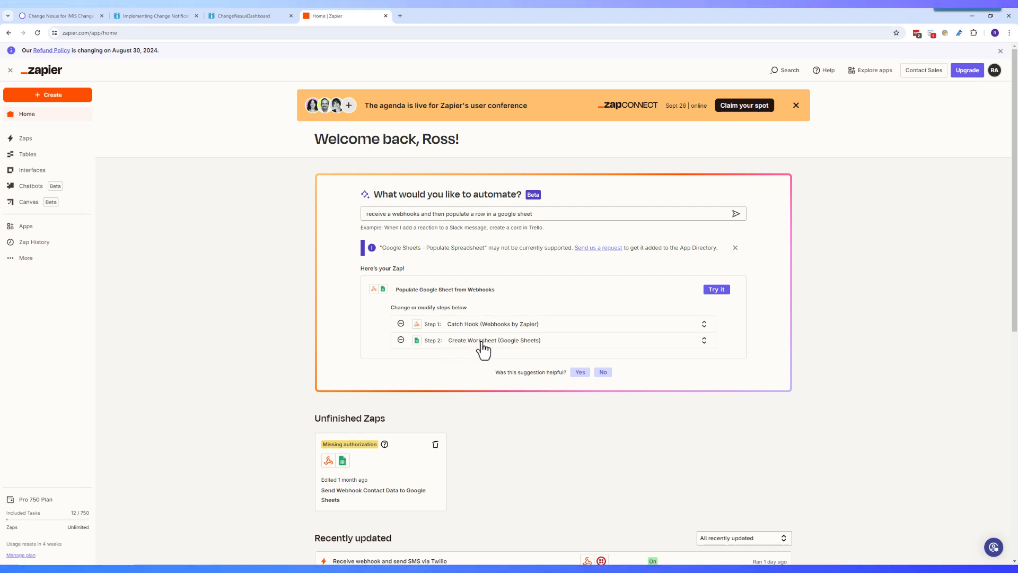
Step: Change step 2 to Google Sheets Create Spreadsheet Row and load the suggested zap into the editor
click(704, 342)
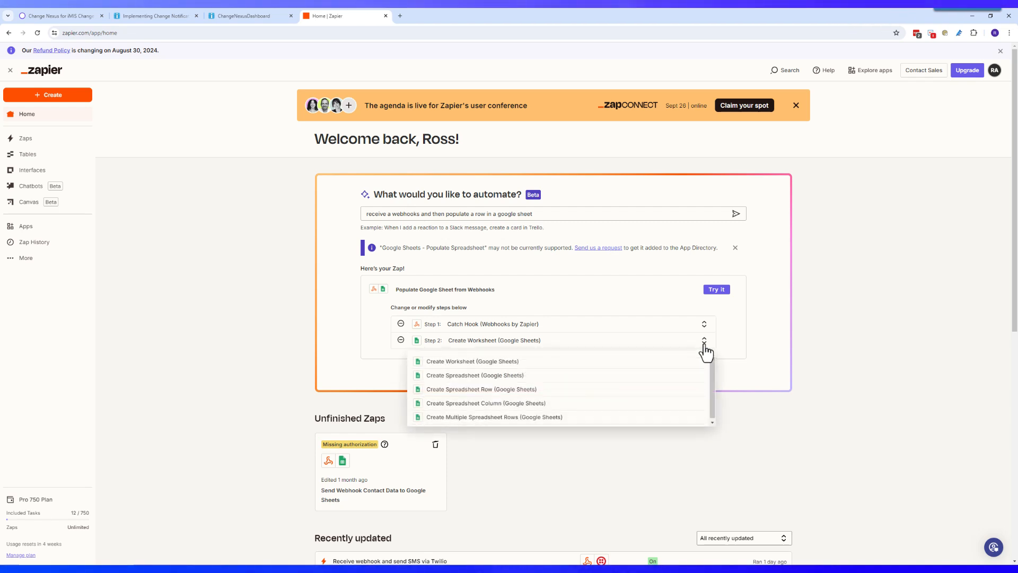
click(470, 391)
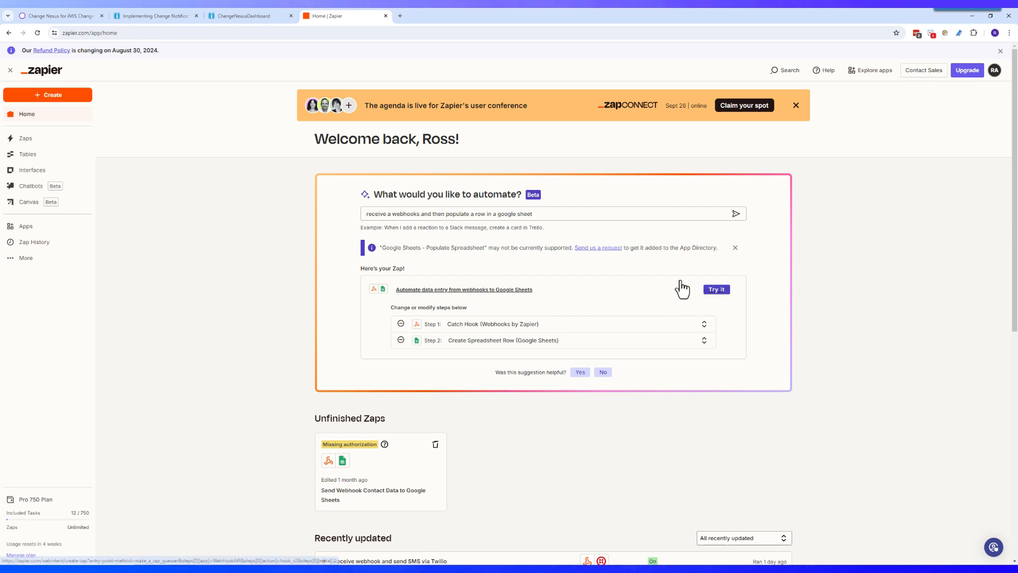
click(713, 291)
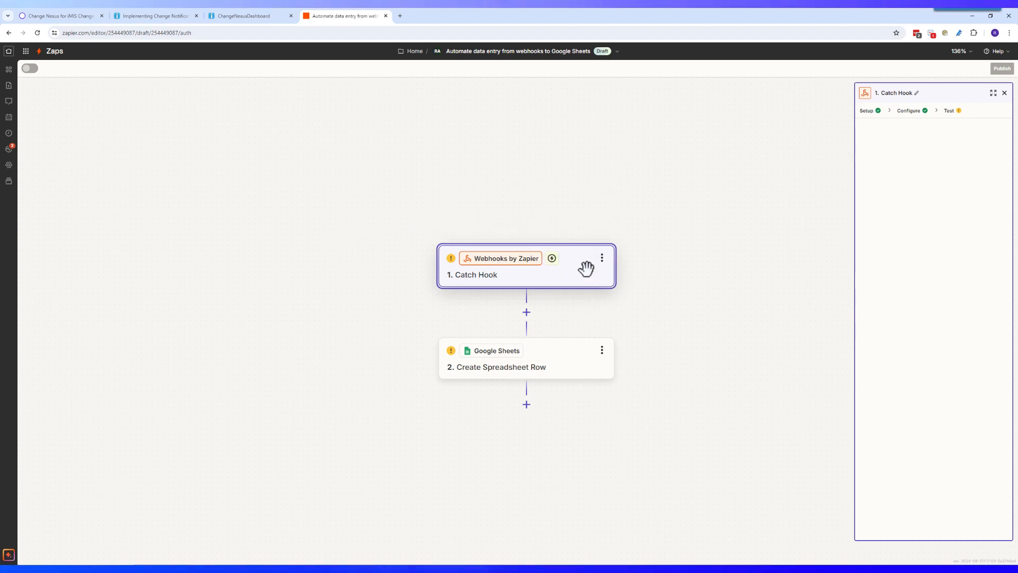
Step: Copy the Catch Hook webhook URL and return to the iMIS Relay Configuration page
drag(577, 269, 575, 269)
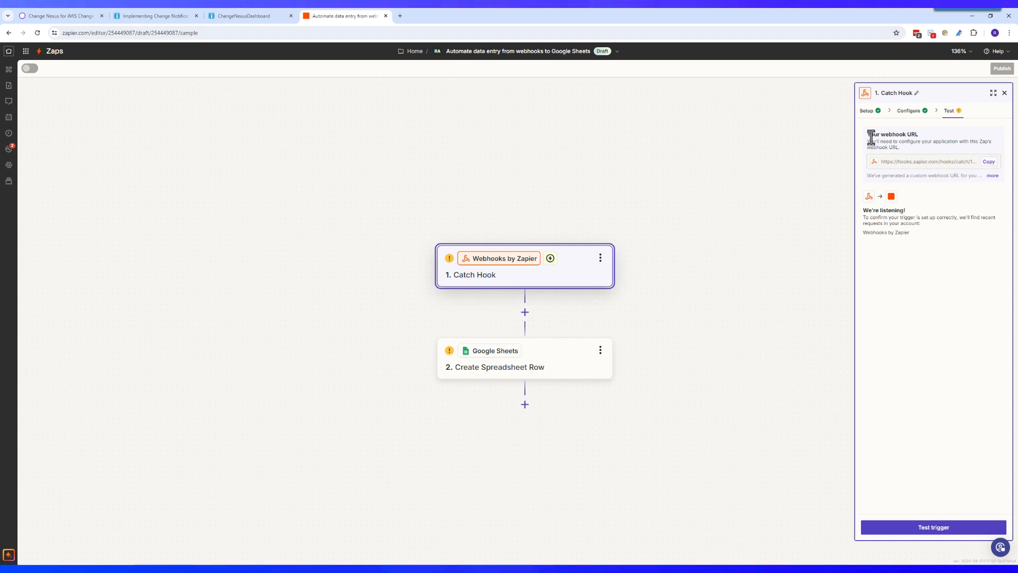
click(990, 162)
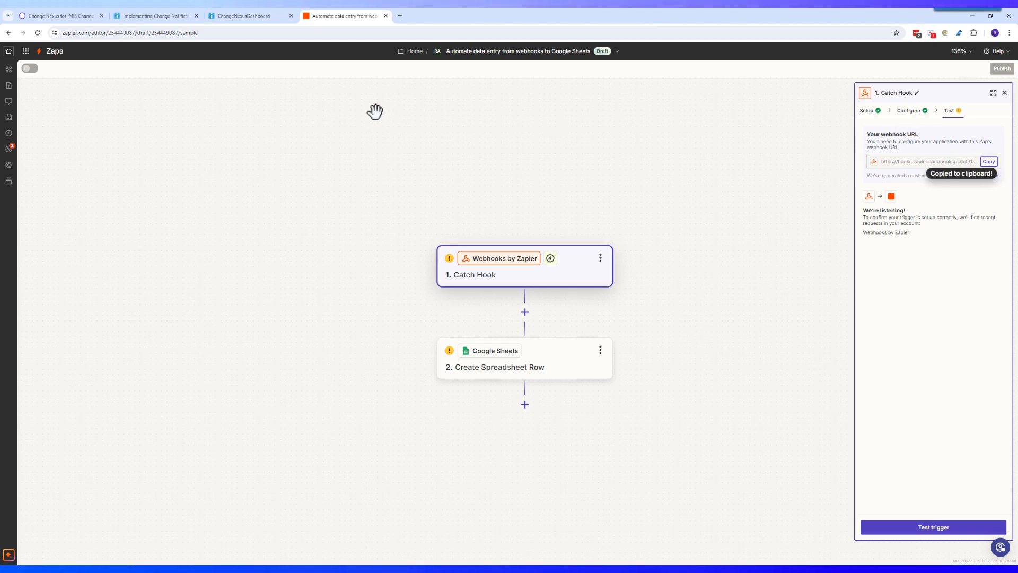
click(250, 18)
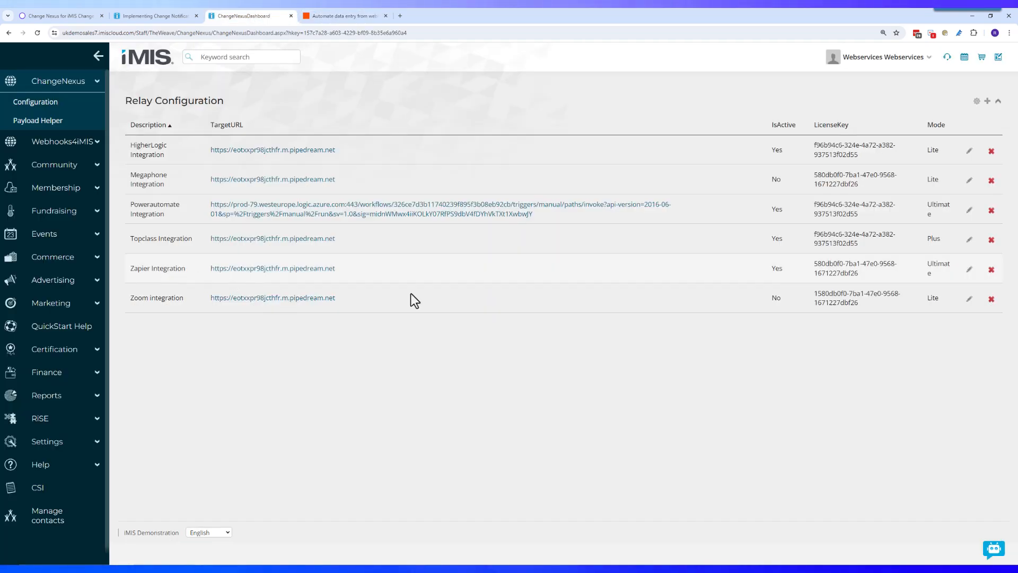
Step: Edit the Zapier Integration relay, pasting the Zapier webhook URL as its target
click(969, 270)
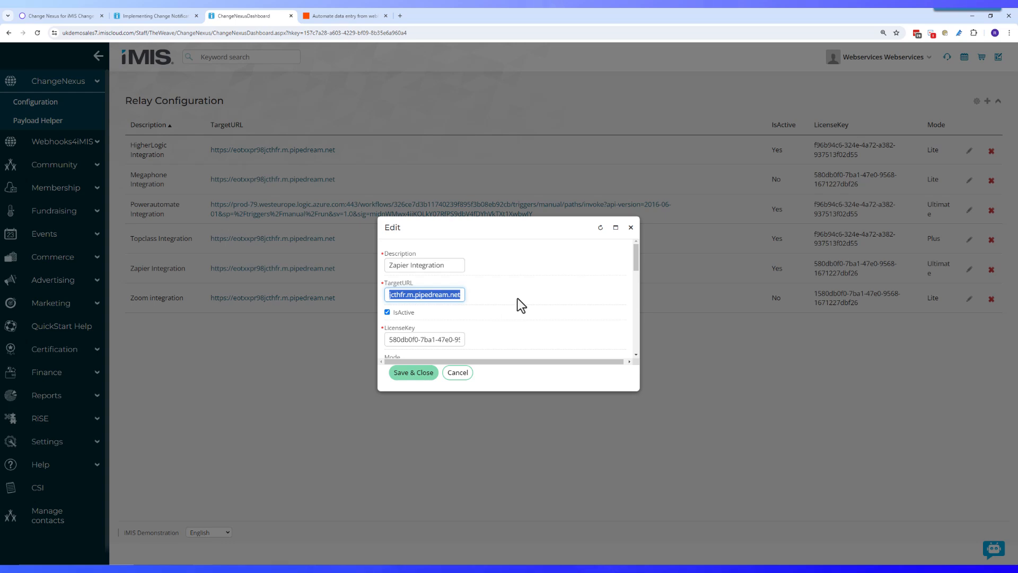
key(ctrl+v)
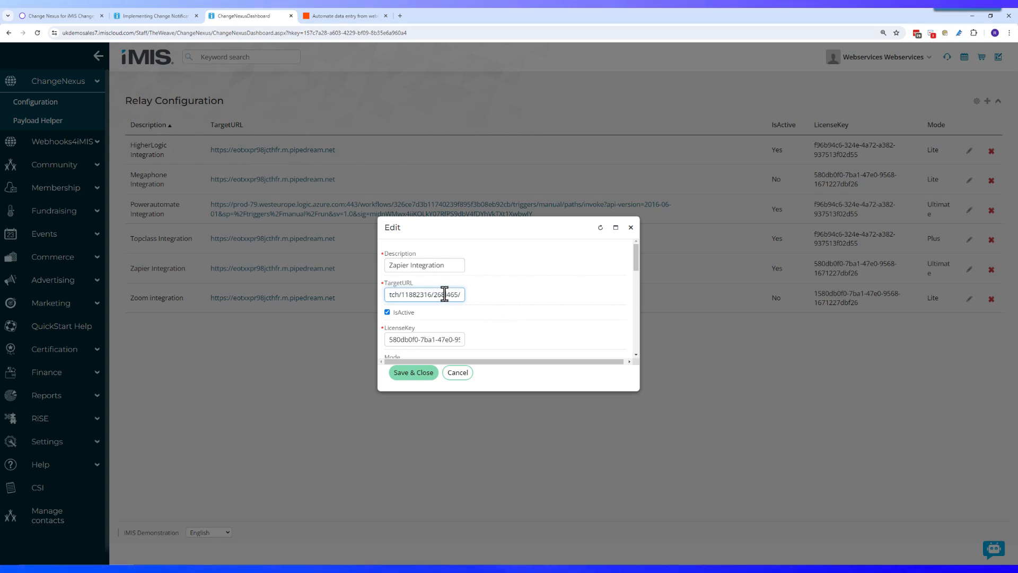
scroll(507, 306, down, 5)
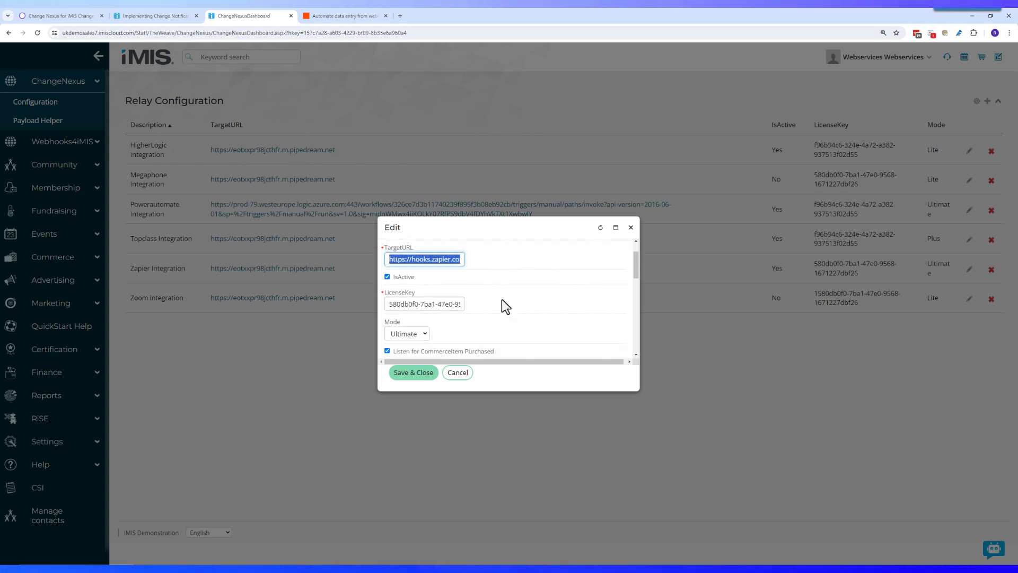
scroll(502, 298, down, 10)
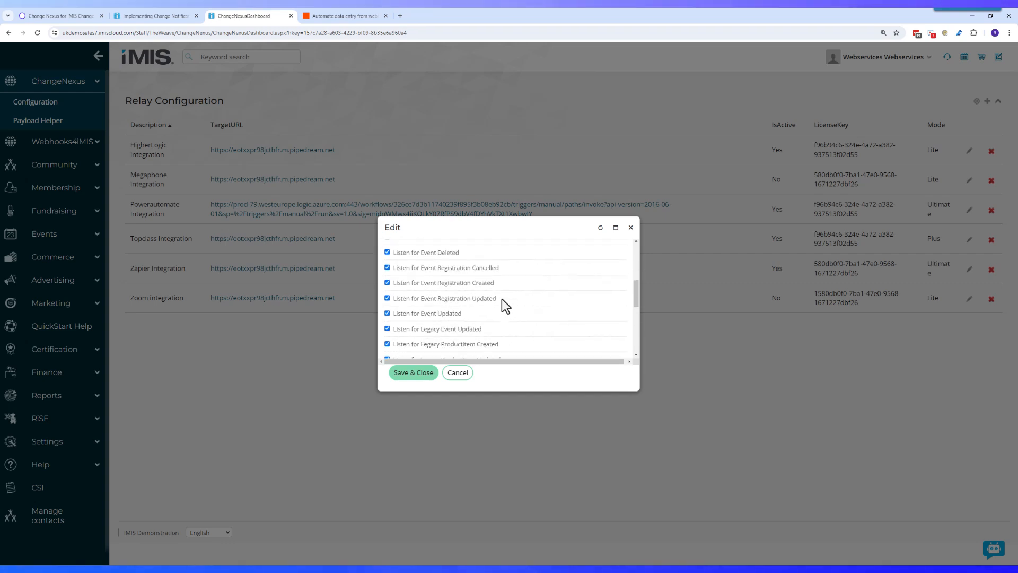
scroll(498, 299, up, 8)
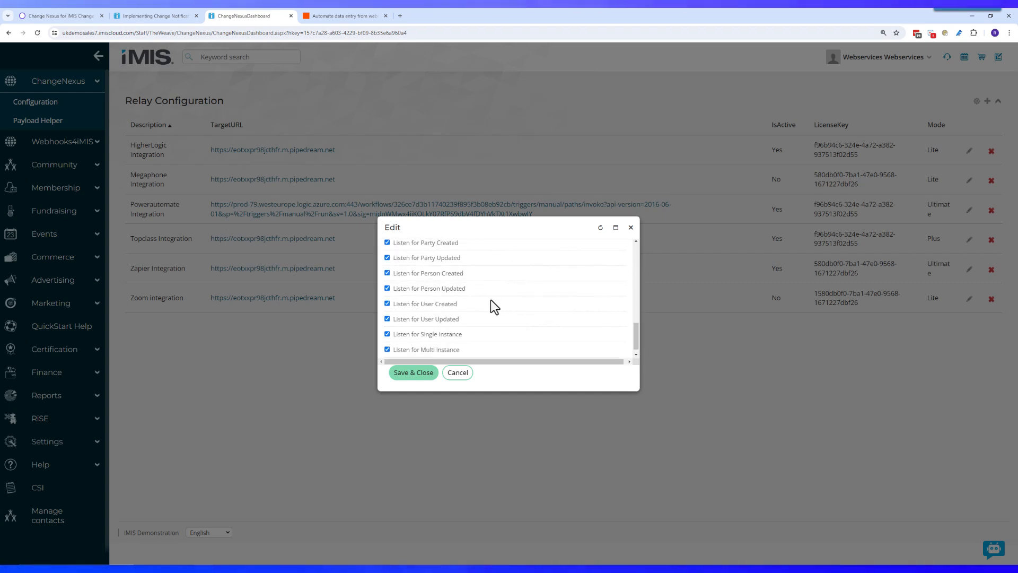
scroll(447, 314, up, 2)
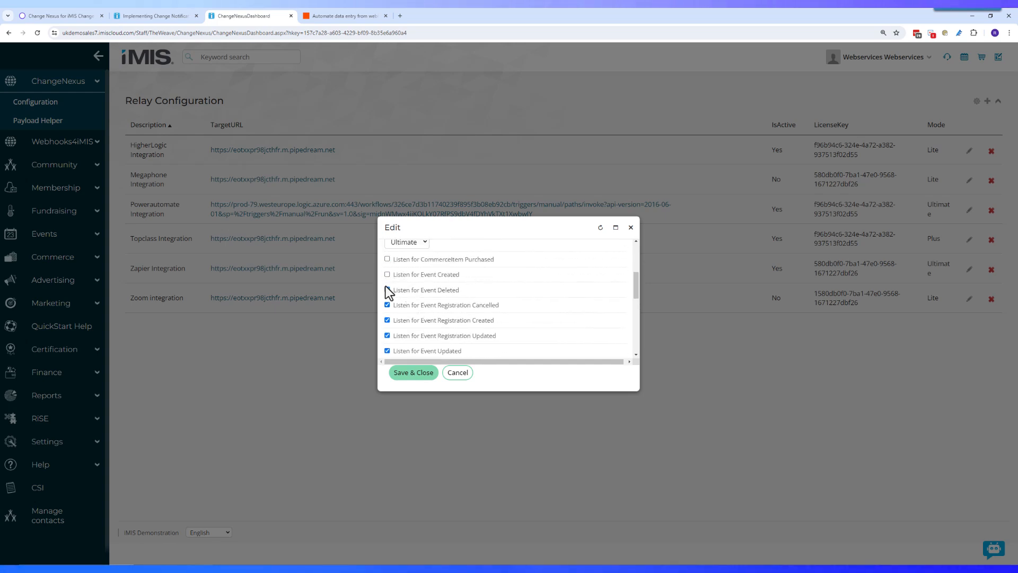
Step: Uncheck the Event, Legacy Event/ProductItem and Membership Joined/Renewed listeners
click(387, 320)
click(387, 335)
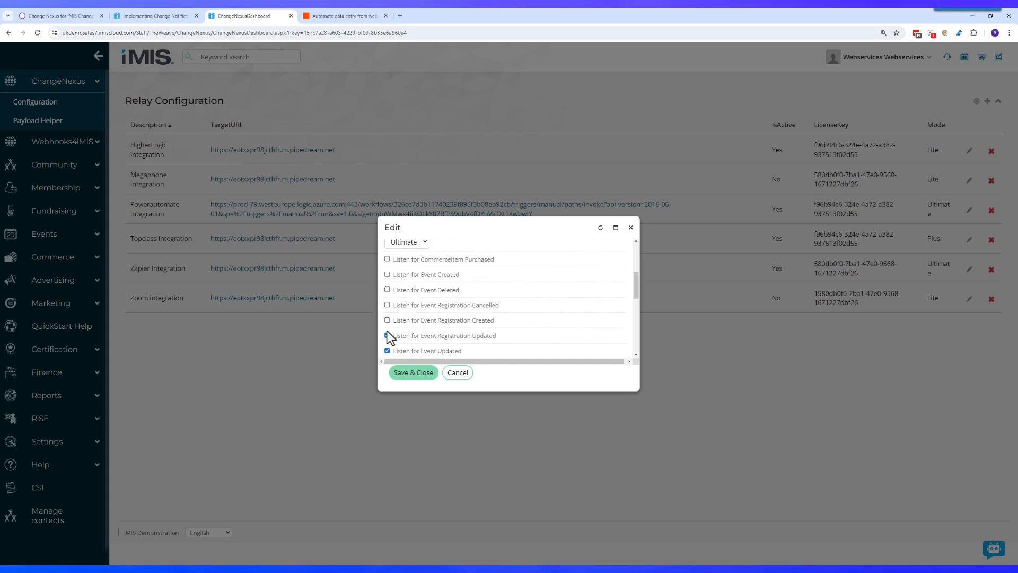
scroll(390, 330, down, 1)
click(387, 311)
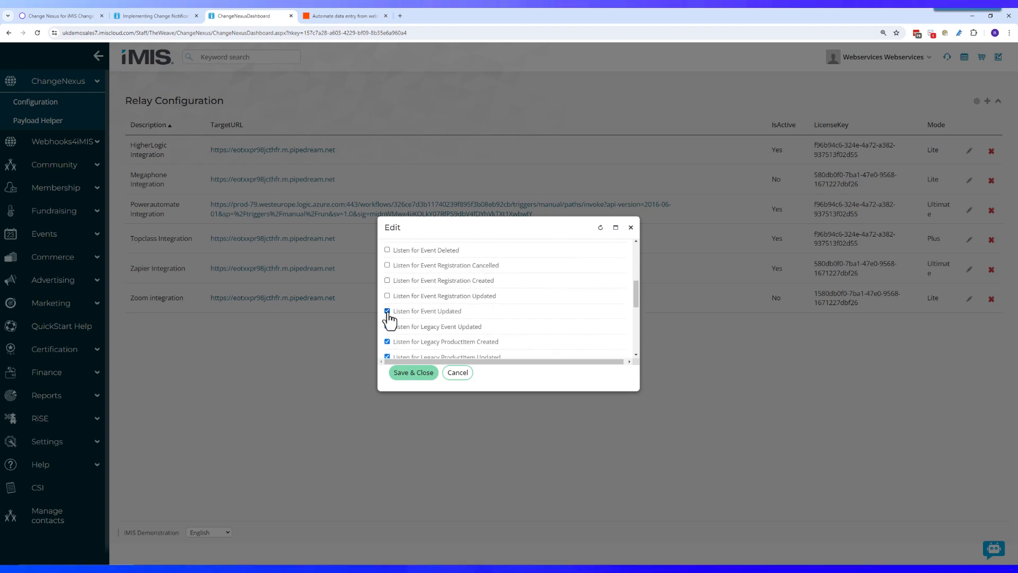
click(387, 326)
click(387, 342)
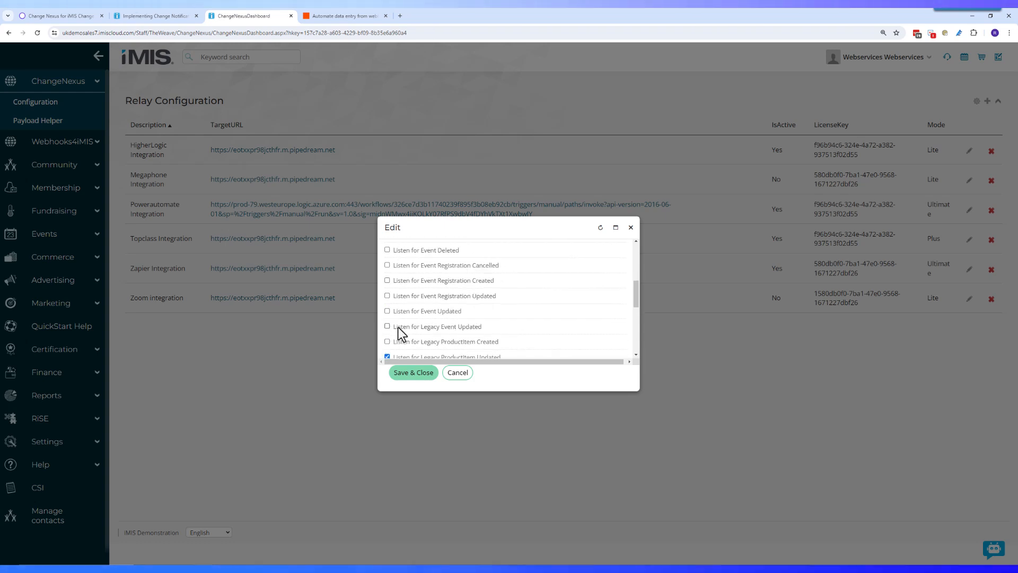
scroll(398, 326, down, 1)
click(387, 317)
click(387, 332)
click(387, 348)
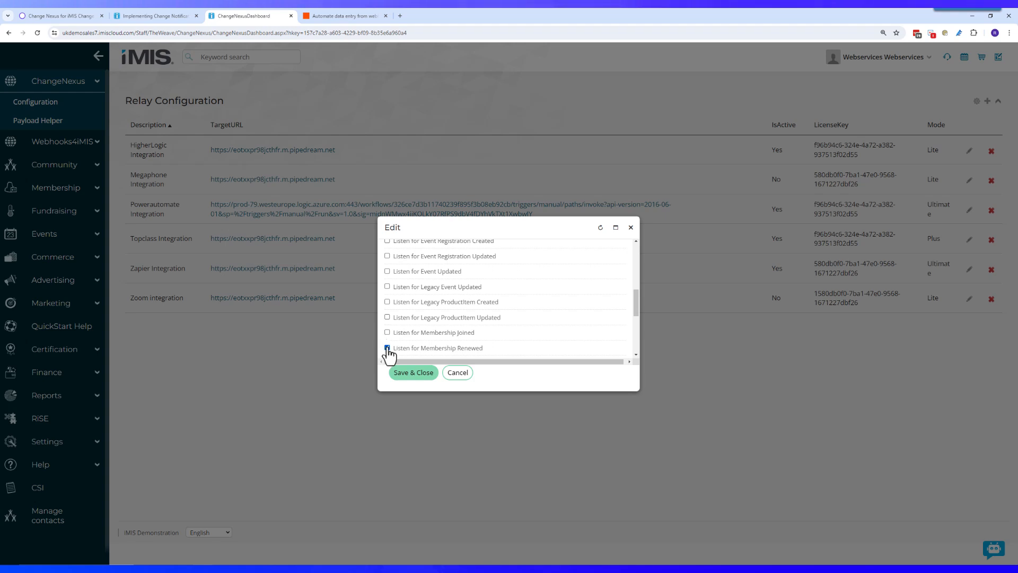
Step: Uncheck Organization, Party, Person Updated and User listeners, leaving only Person Created, and save
scroll(402, 326, down, 2)
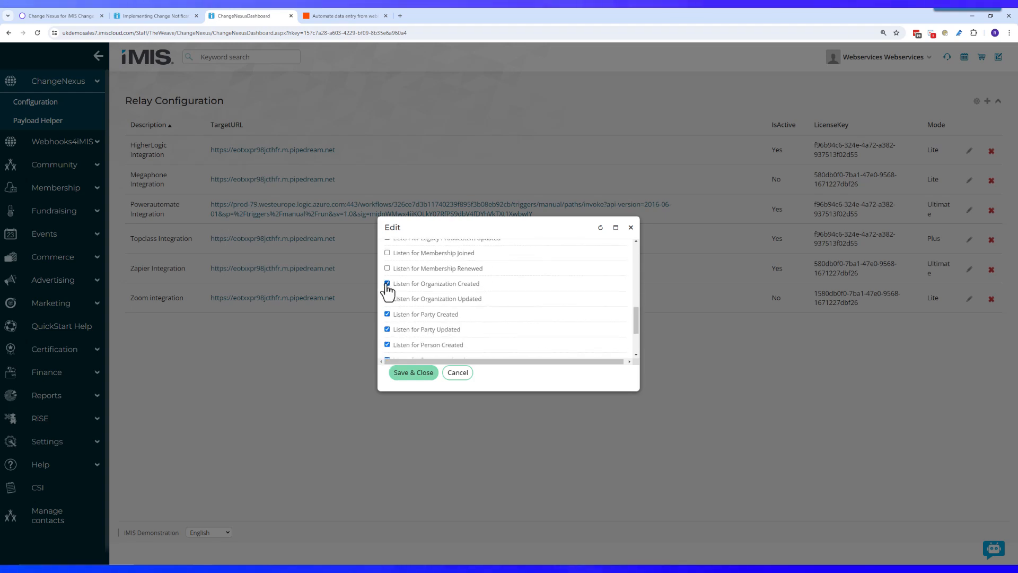
click(387, 283)
click(387, 299)
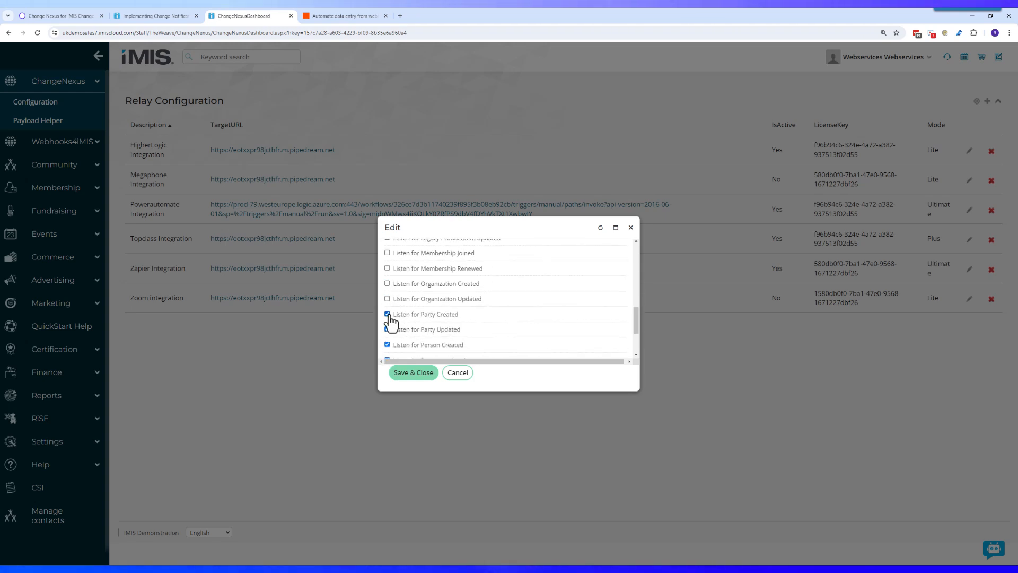
click(387, 314)
click(387, 329)
scroll(416, 314, down, 3)
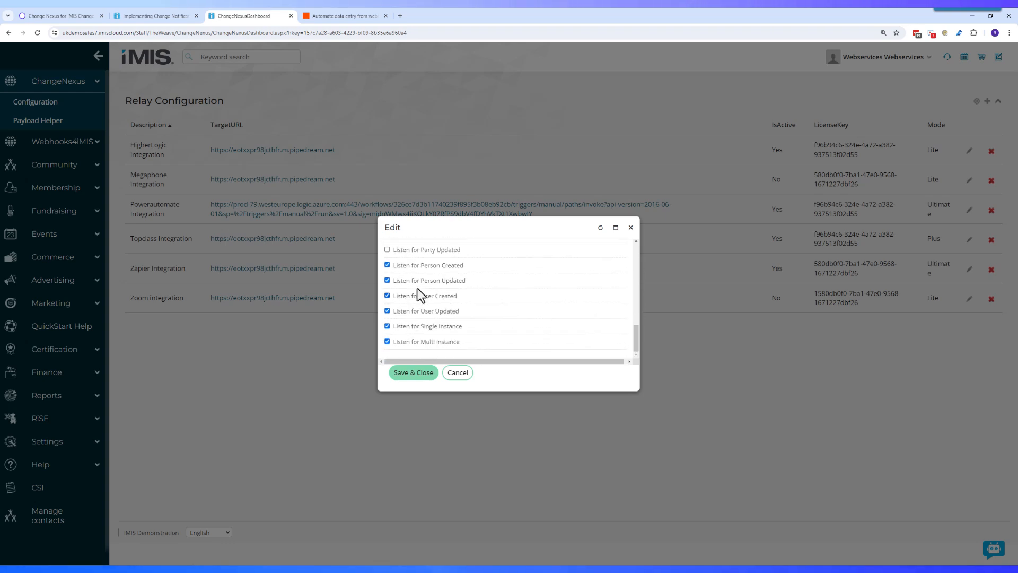
click(387, 281)
click(387, 295)
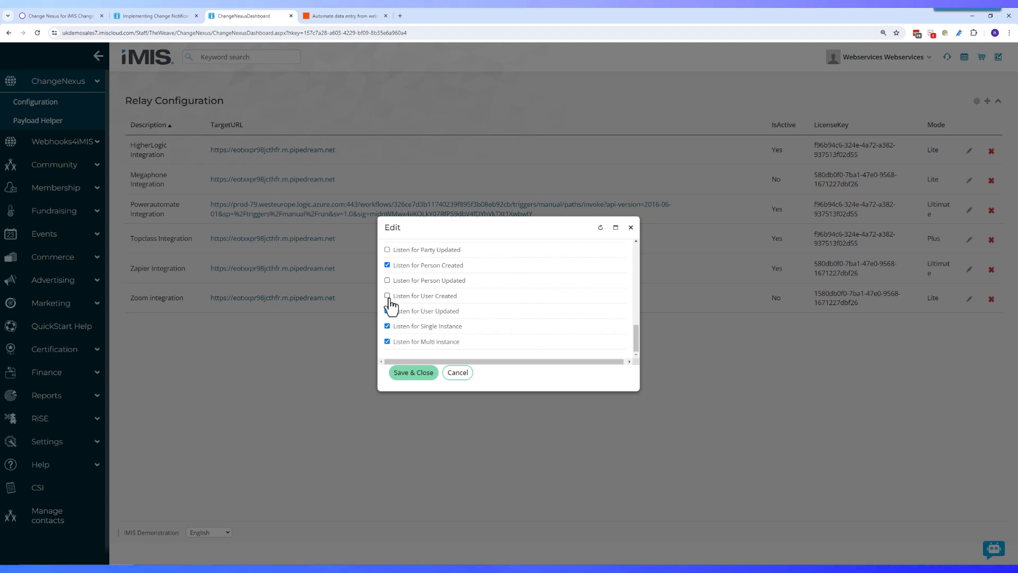
click(387, 311)
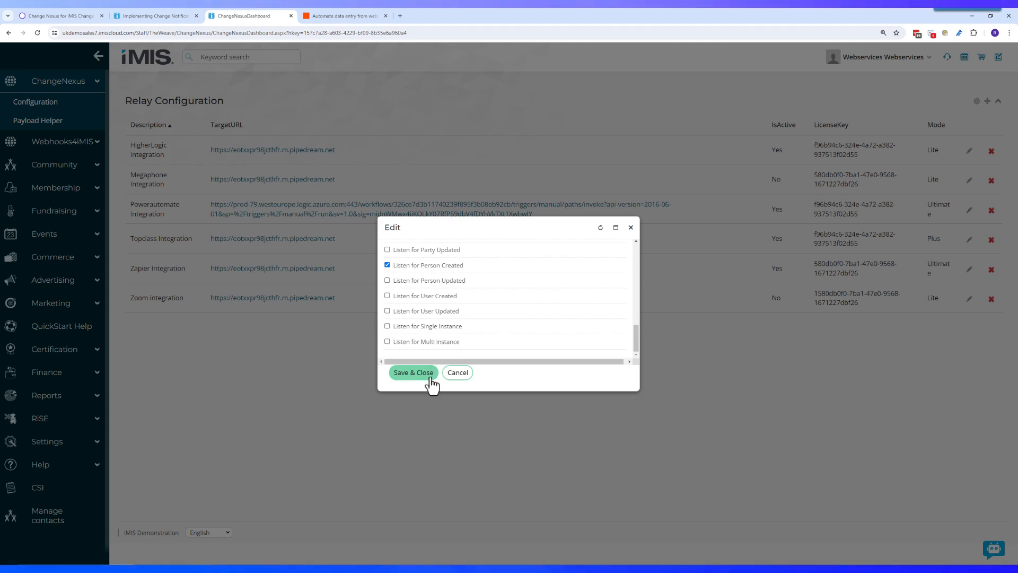
click(413, 372)
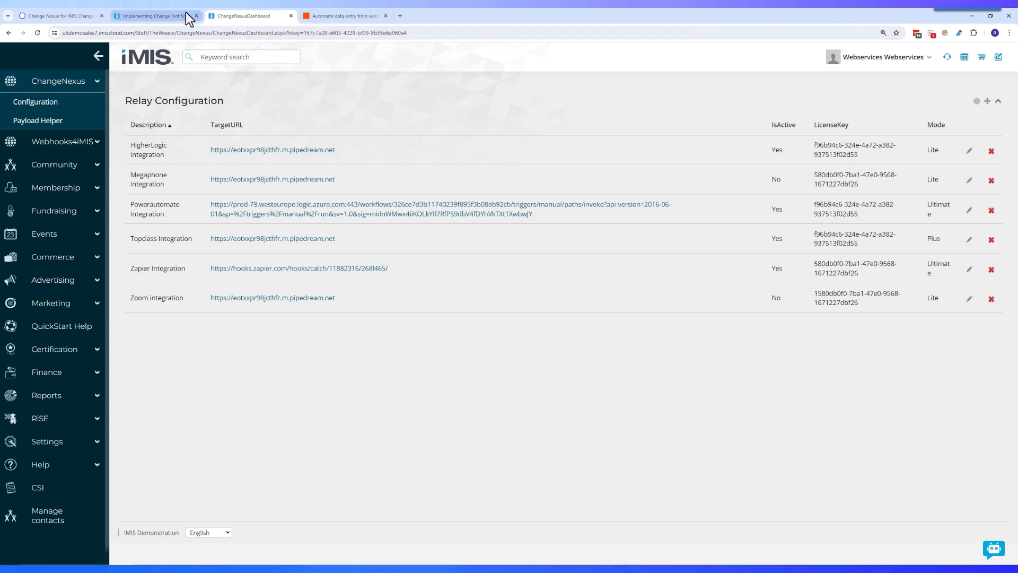
Step: Expand Community in the sidebar and go to Add contact
click(95, 159)
click(50, 209)
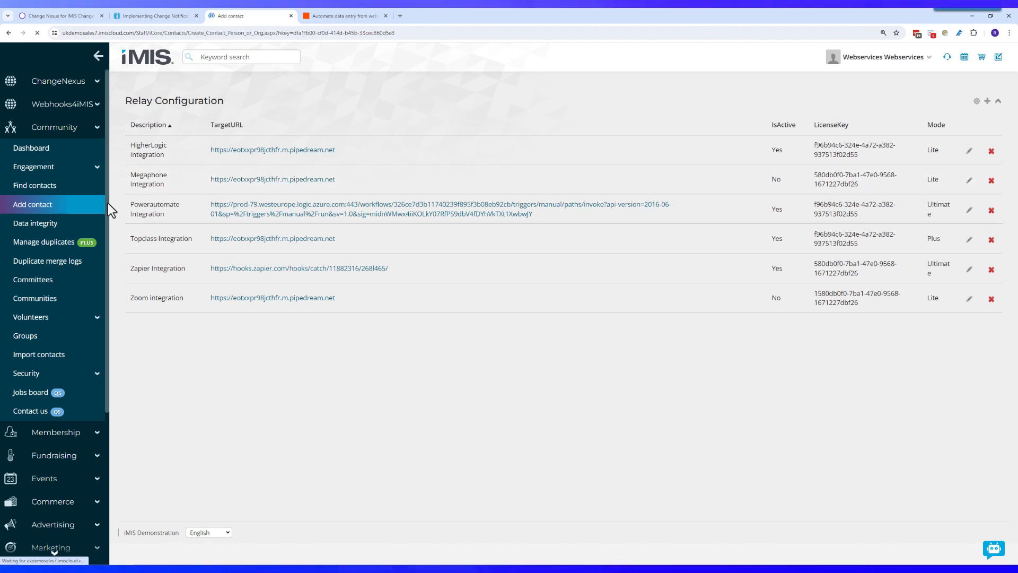
Step: Fill in the new individual's first name, last name and e-mail address, leaving middle name empty
click(224, 151)
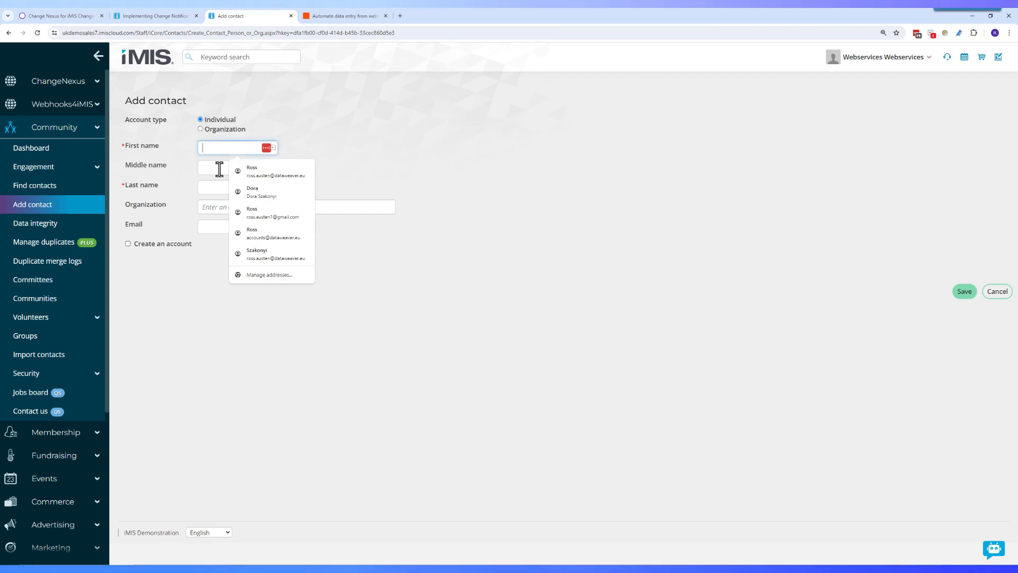
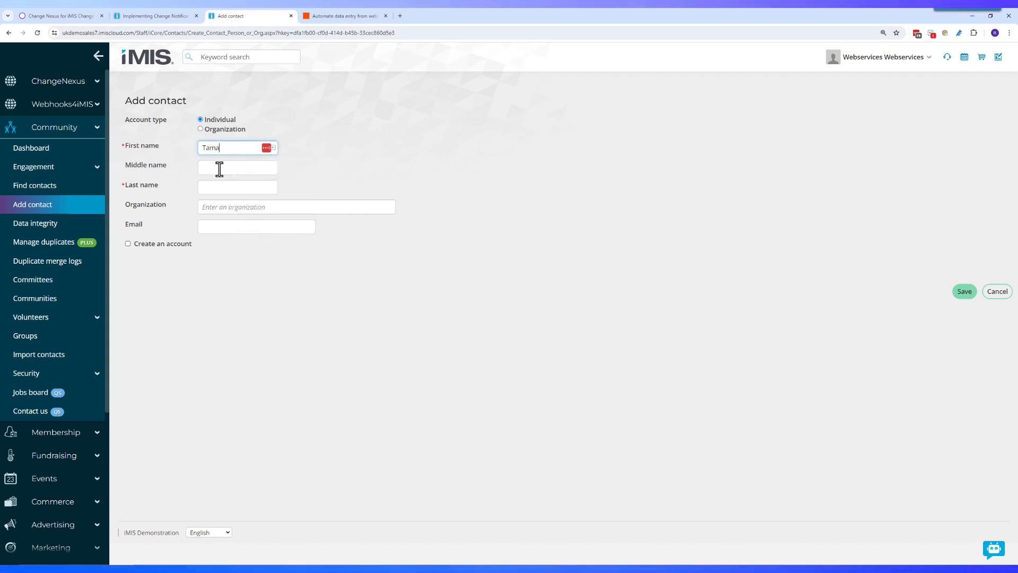
click(219, 169)
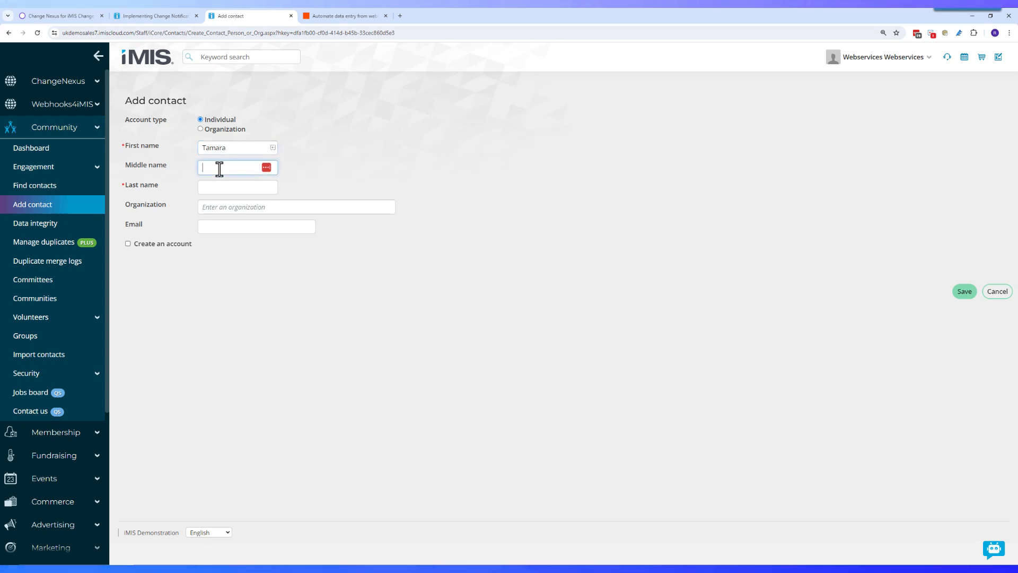
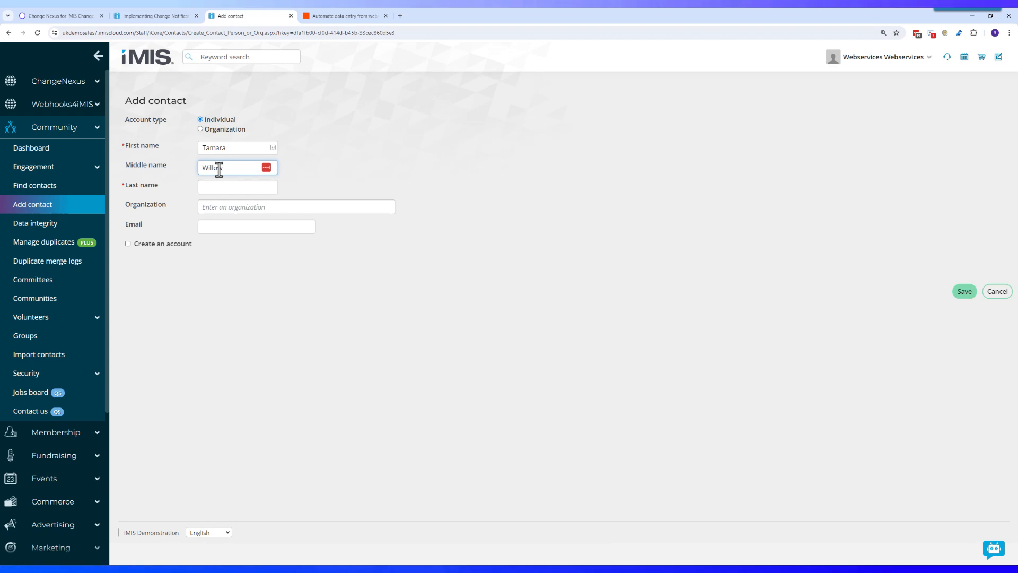
drag(230, 168, 182, 167)
key(ctrl+c)
key(BackSpace)
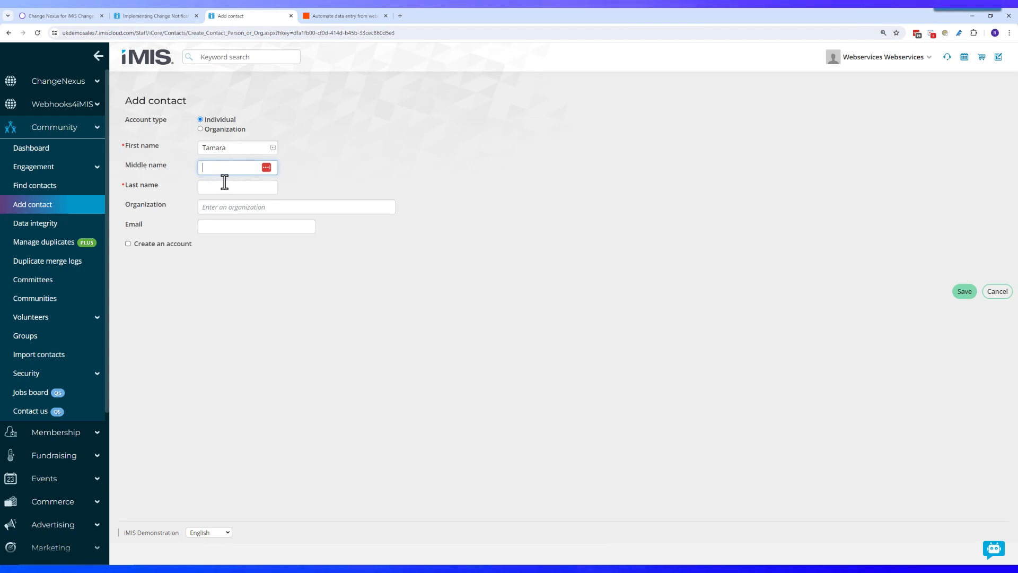
click(222, 187)
key(ctrl+v)
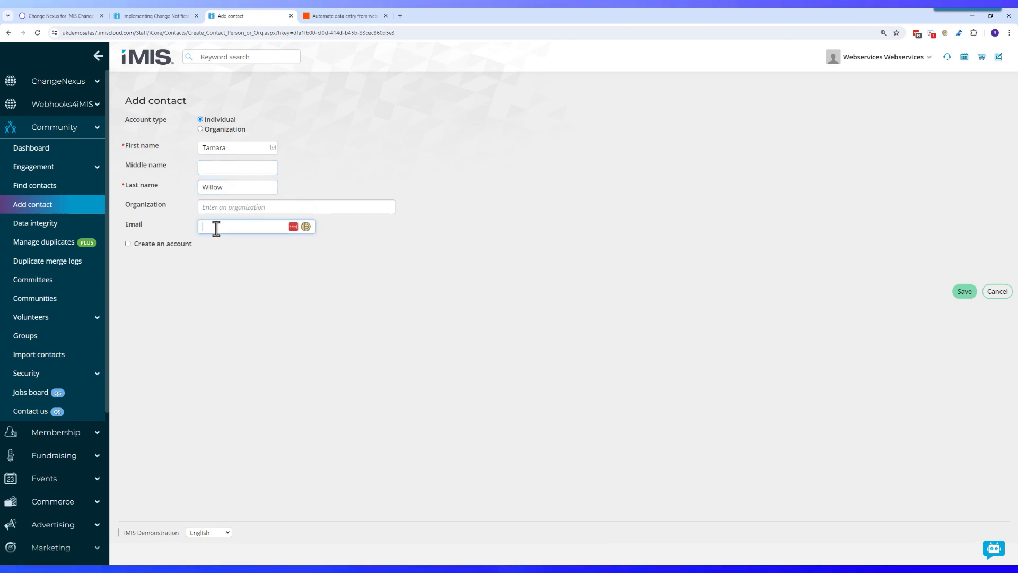
click(216, 227)
text(twillow@test.com)
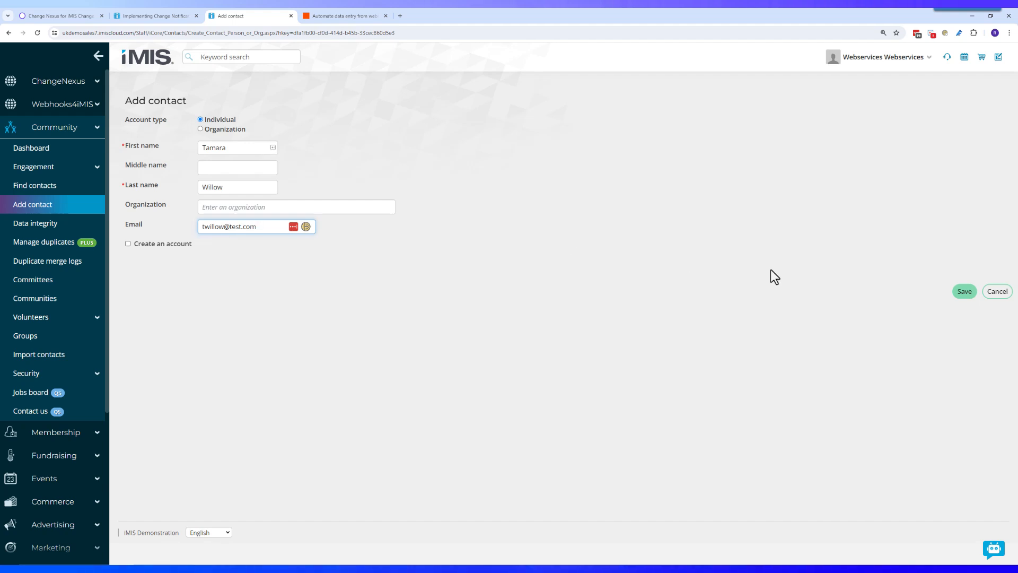
Step: Save the new contact and check the change notification documentation
click(968, 293)
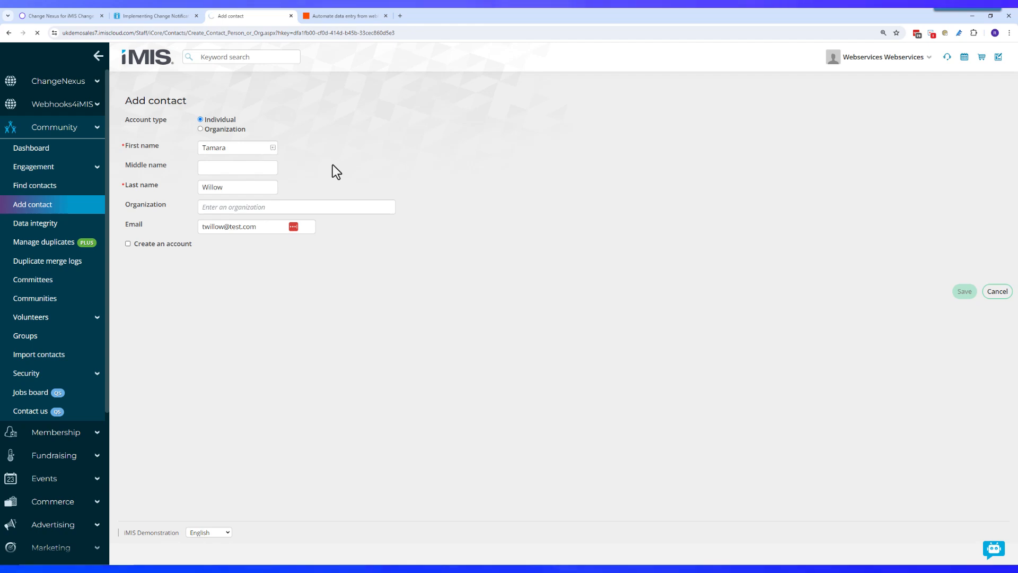
click(180, 11)
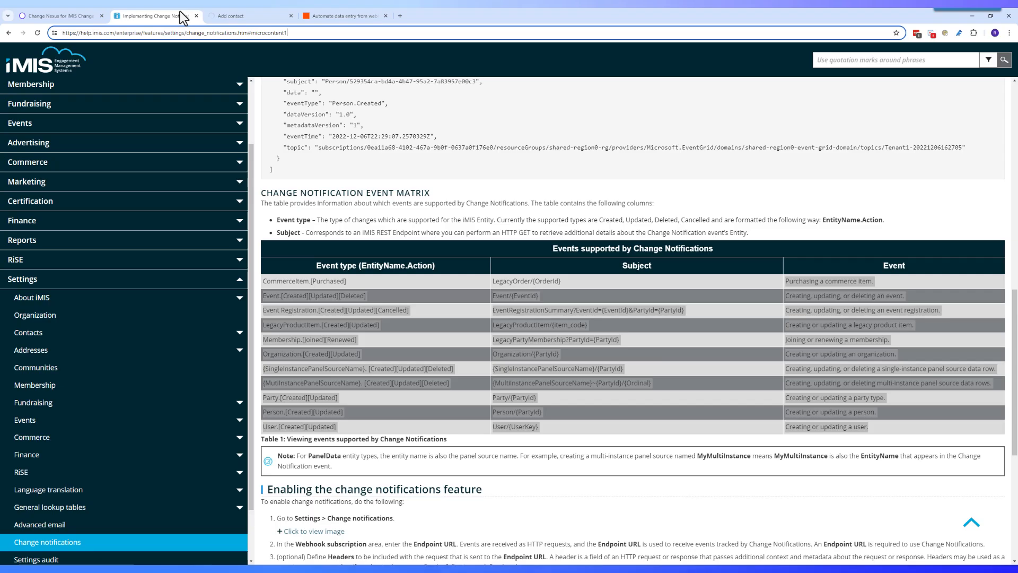
click(232, 12)
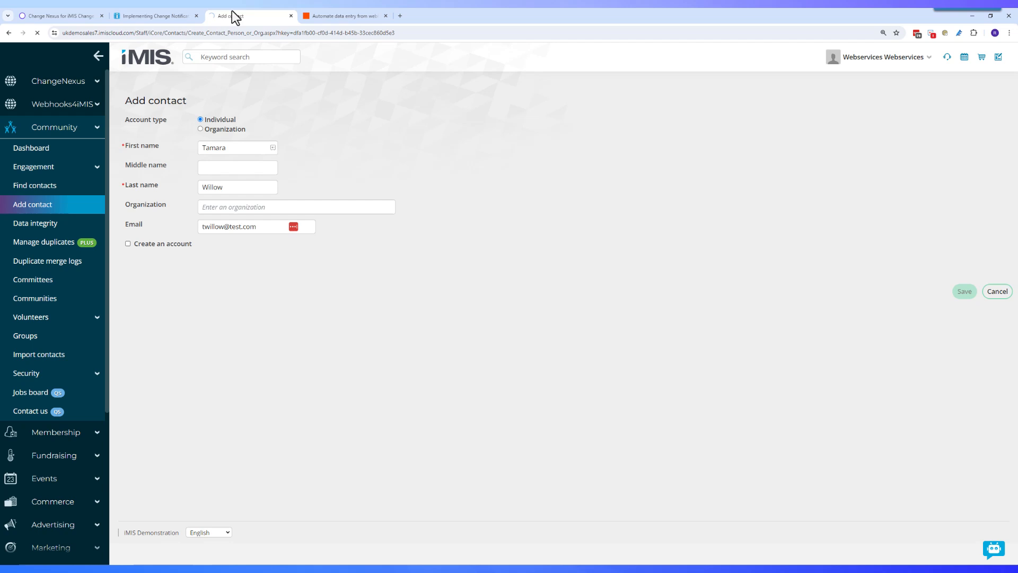
Step: Return to the ChangeNexus Relay Configuration list and expand the RiSE menu
click(93, 83)
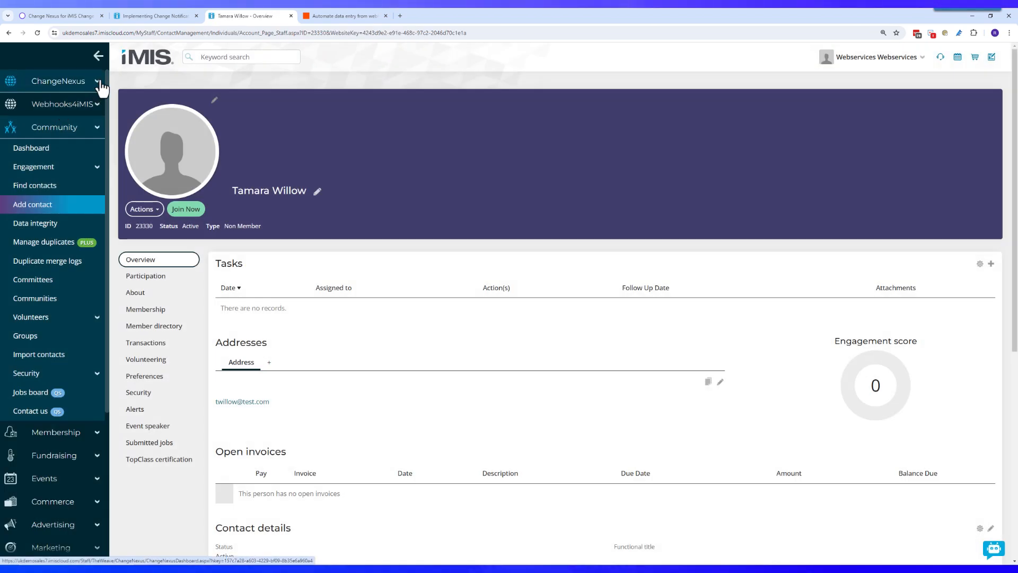
click(98, 85)
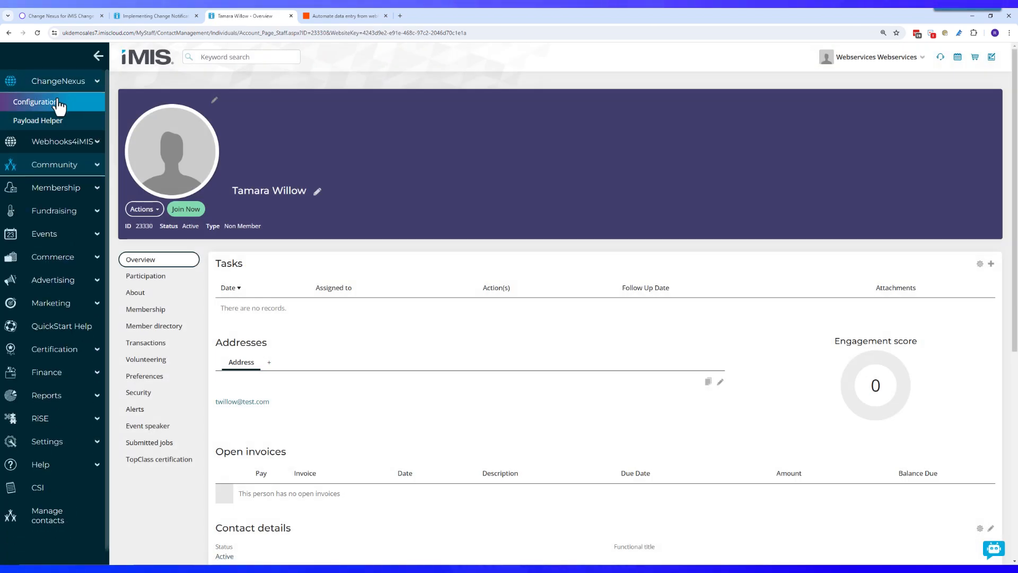
click(52, 106)
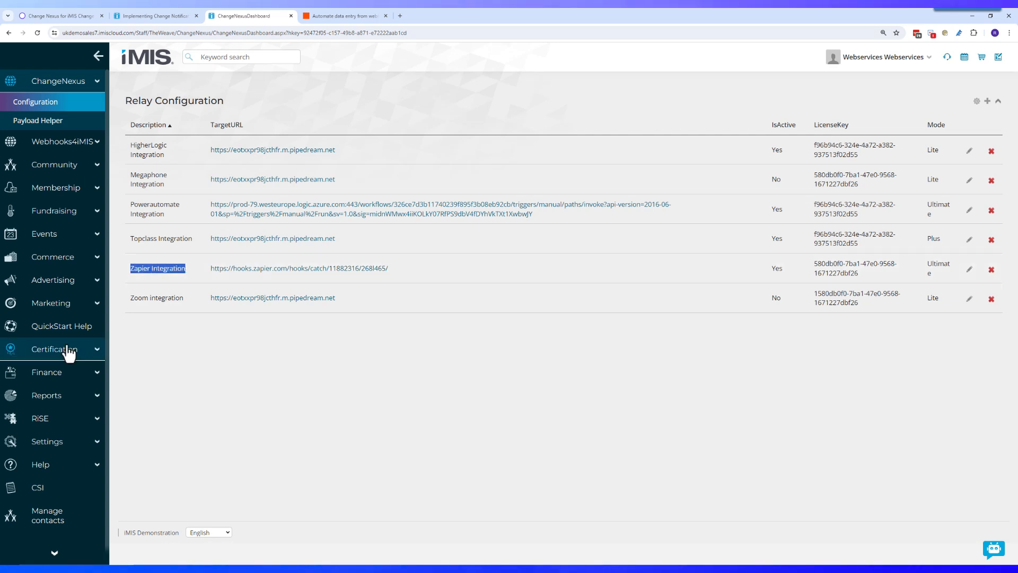
click(75, 418)
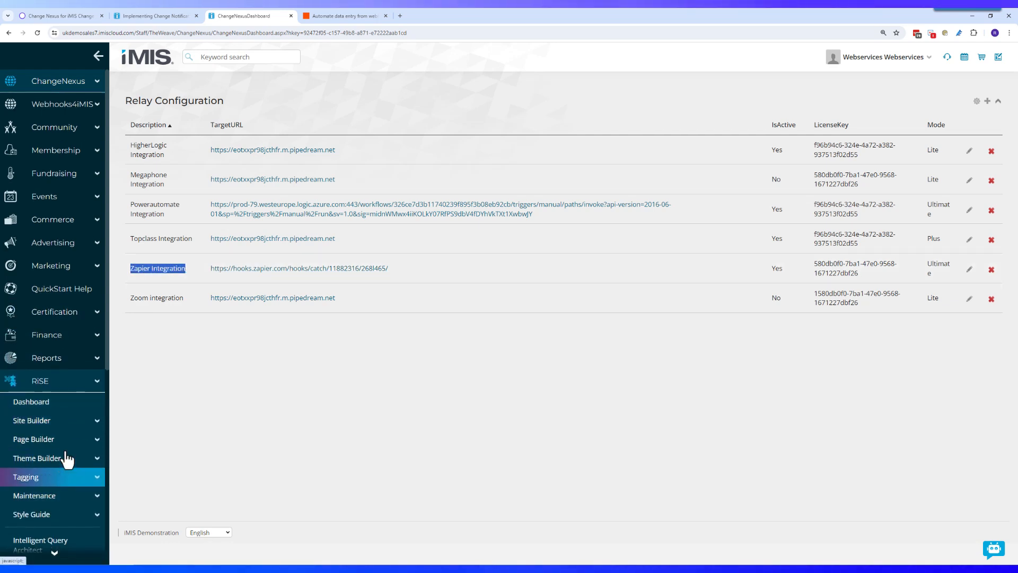
Step: In Intelligent Query Architect, select PersonCreated under 1-Weave > ChangeNexus > Zapier Integration
scroll(69, 408, down, 2)
click(53, 465)
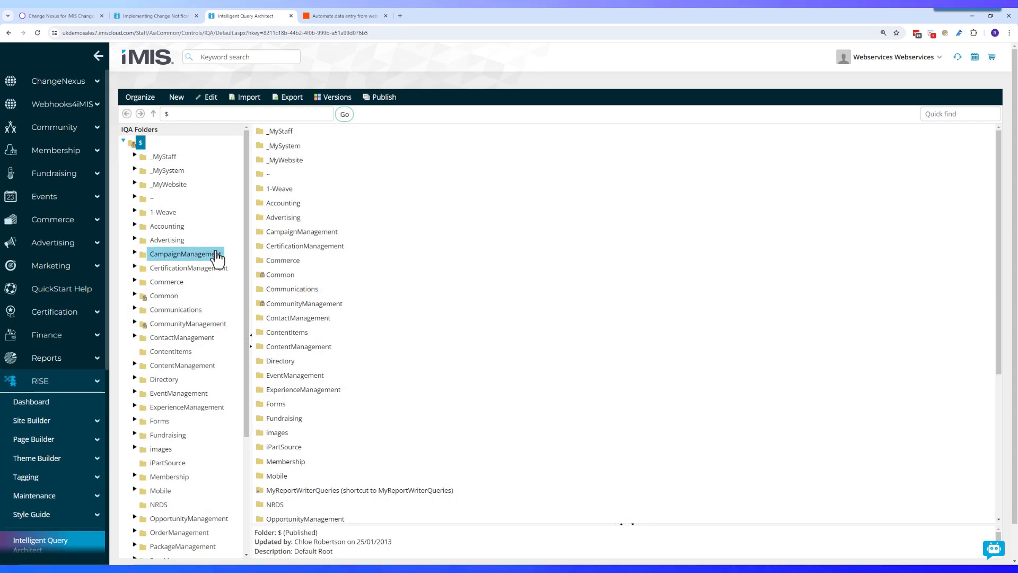
click(153, 213)
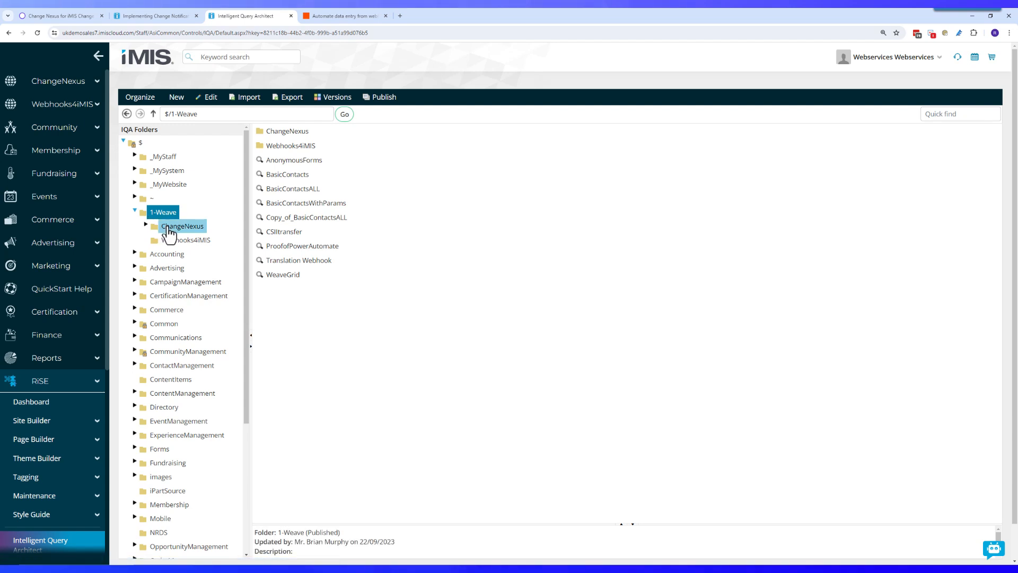
click(169, 229)
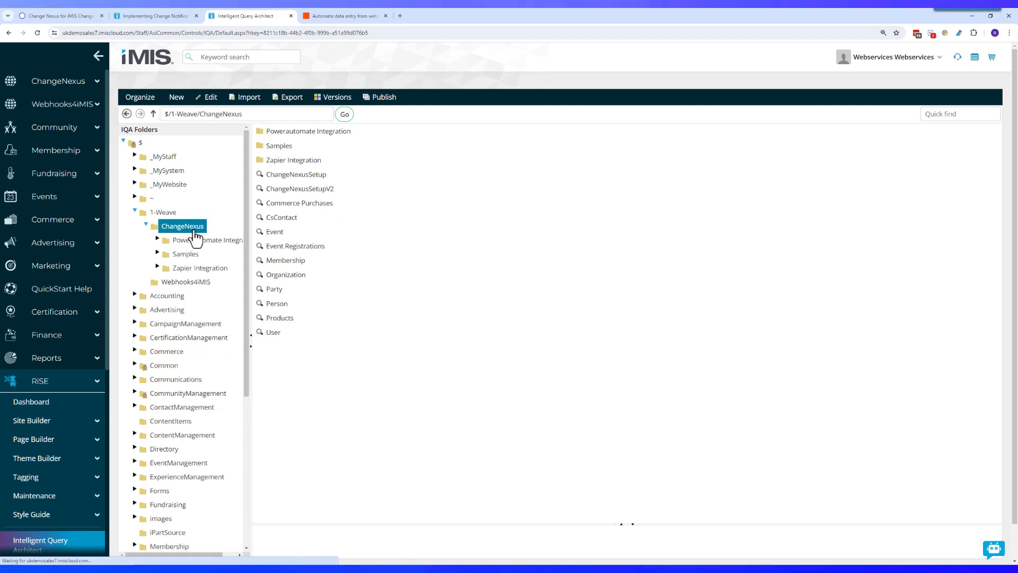
click(202, 269)
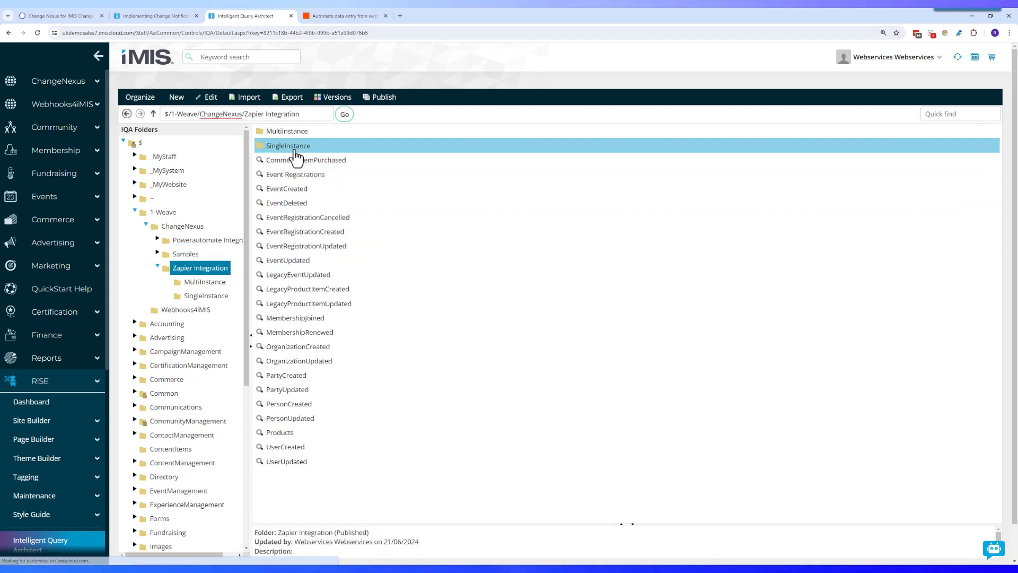
click(308, 405)
Step: Start editing the PersonCreated query and view its filters and display columns
click(208, 97)
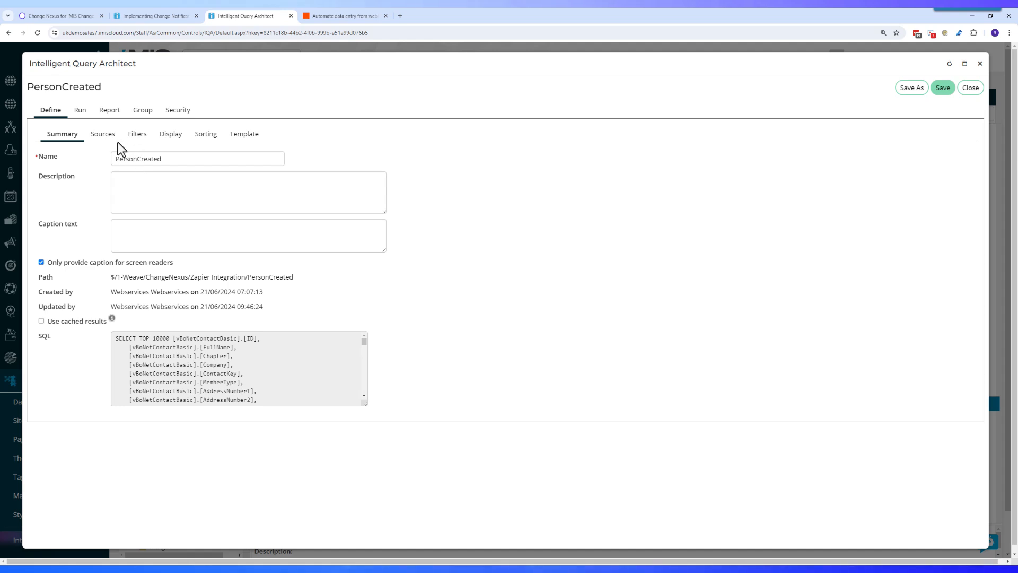
click(136, 134)
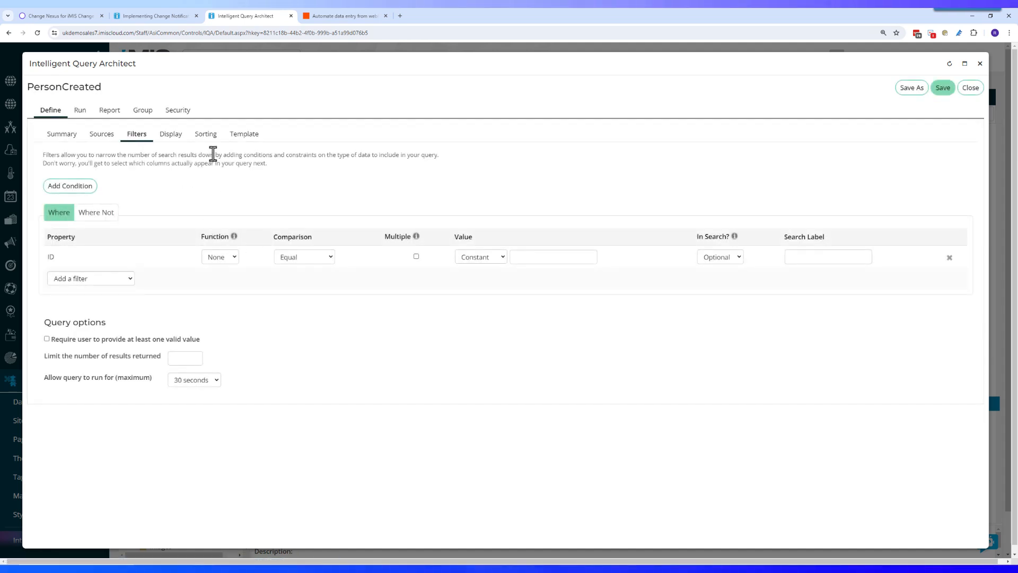
click(172, 136)
scroll(115, 260, down, 1)
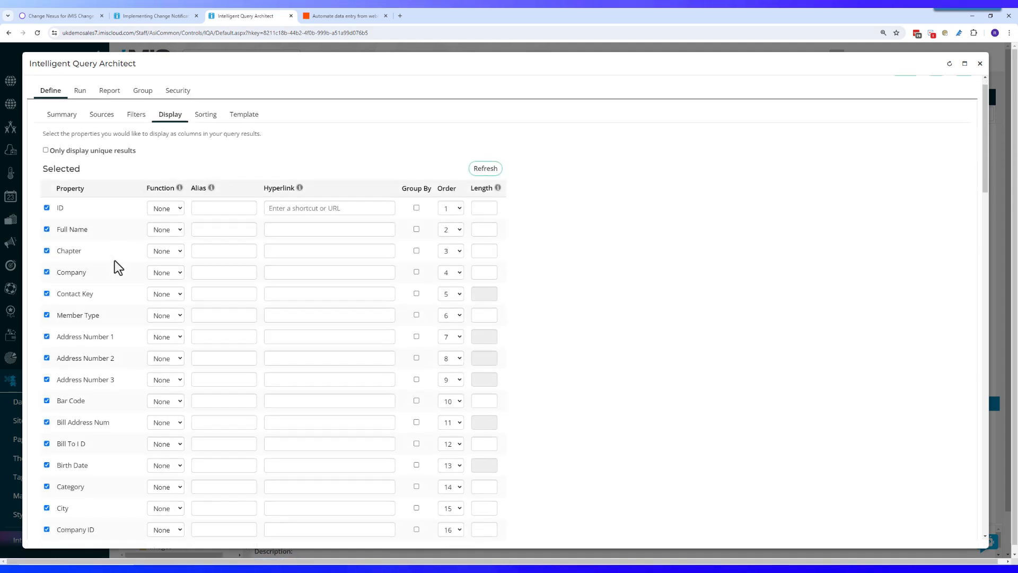
Step: Uncheck Address Number 1–3, Bar Code, Bill Address Num, Bill To ID and Created On columns
click(48, 317)
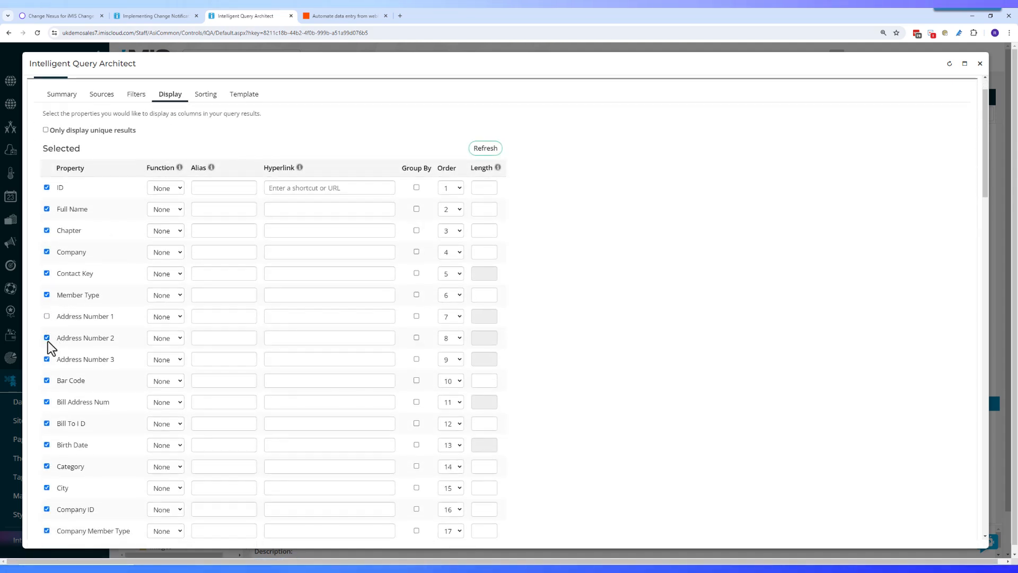
click(47, 338)
click(47, 359)
click(47, 381)
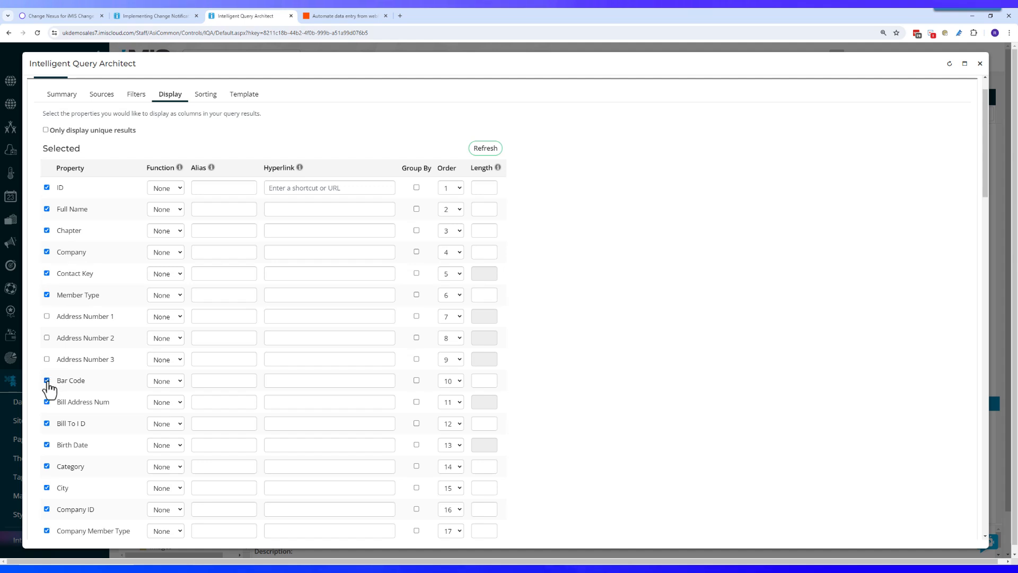
scroll(62, 392, down, 2)
click(47, 322)
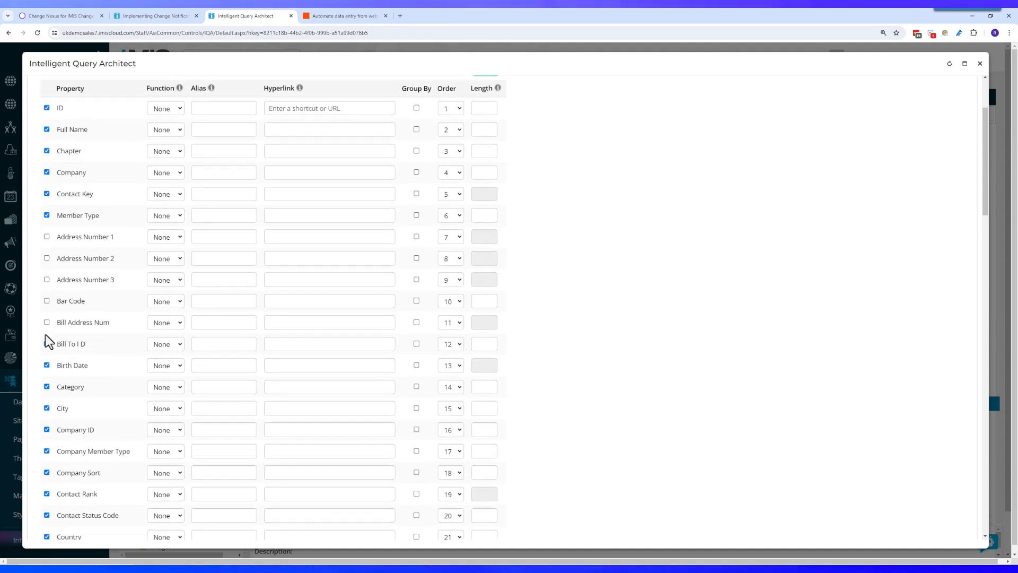
click(47, 344)
scroll(50, 386, down, 2)
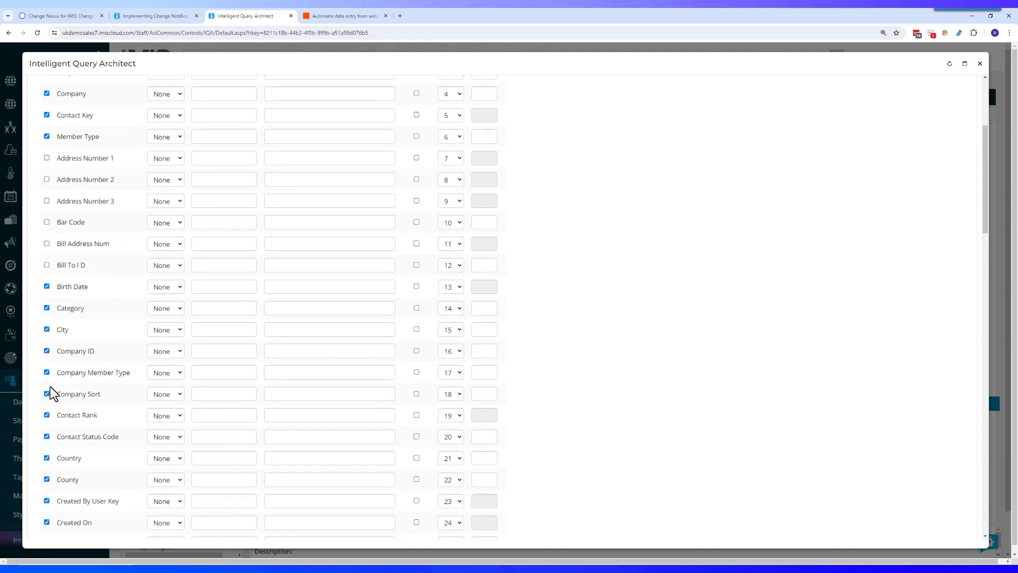
scroll(48, 390, down, 1)
scroll(49, 387, down, 4)
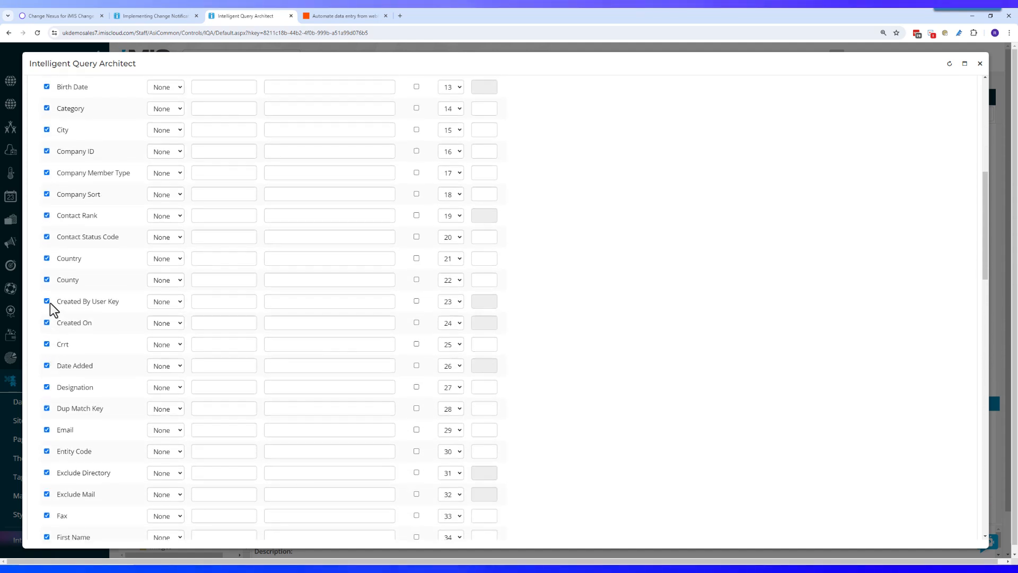
click(45, 321)
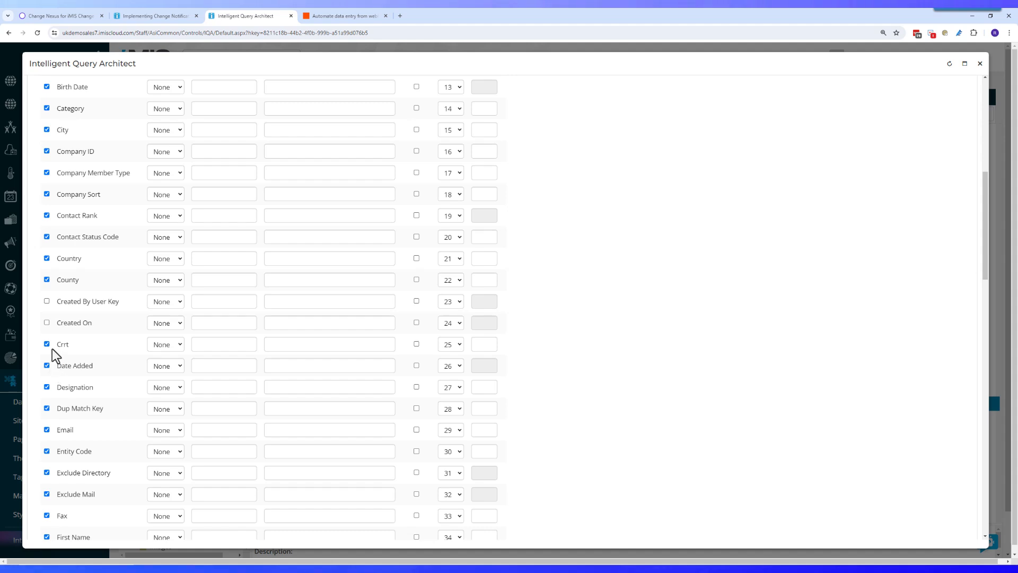
scroll(72, 350, down, 3)
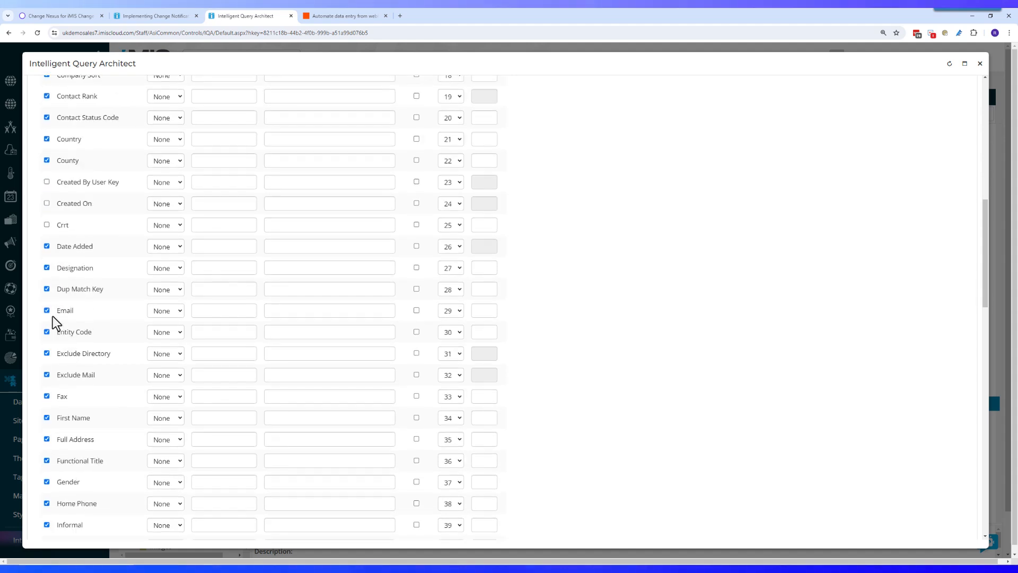
scroll(132, 302, up, 15)
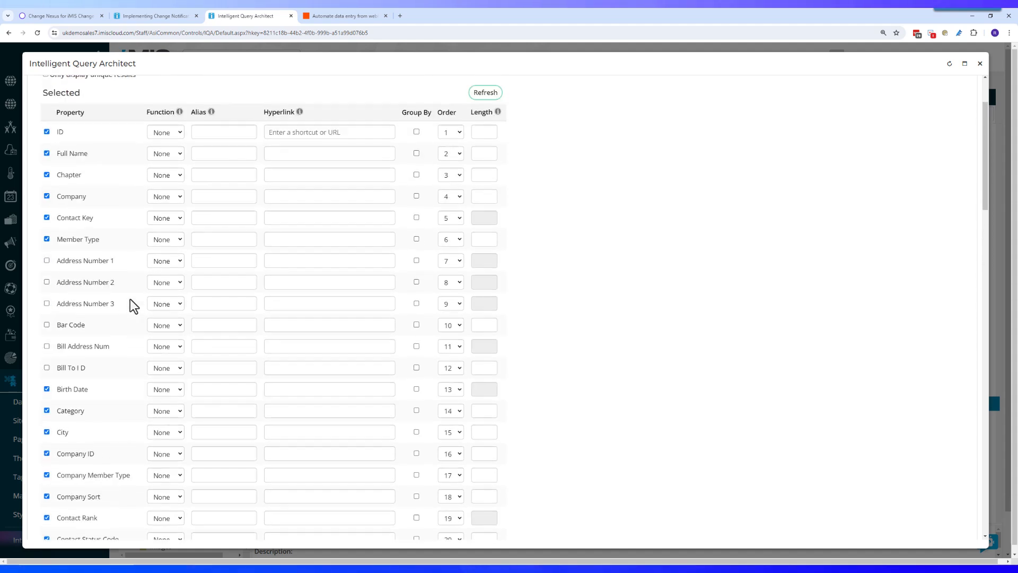
Step: Refresh the column list, save the PersonCreated query and close it
click(485, 188)
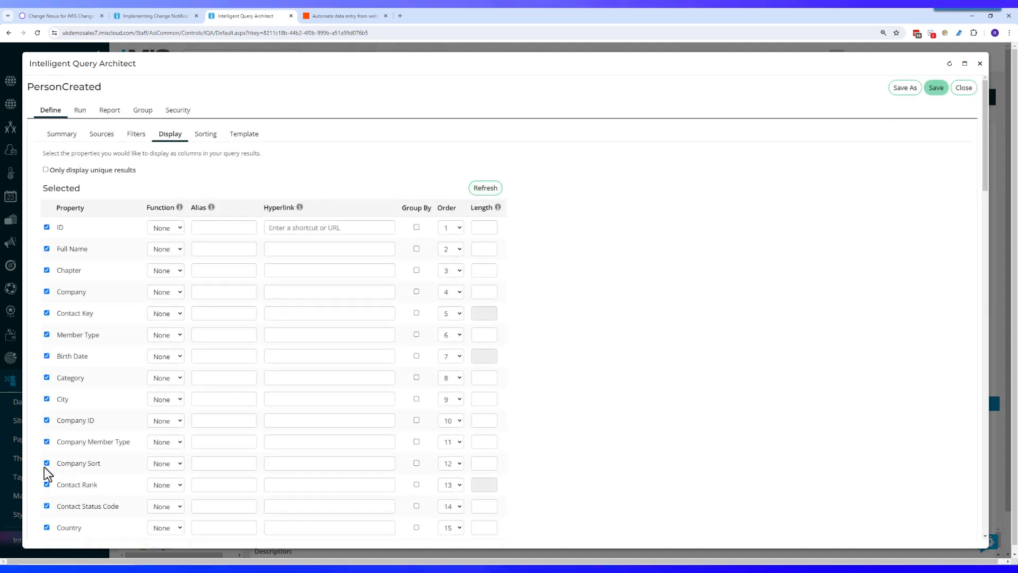
click(488, 190)
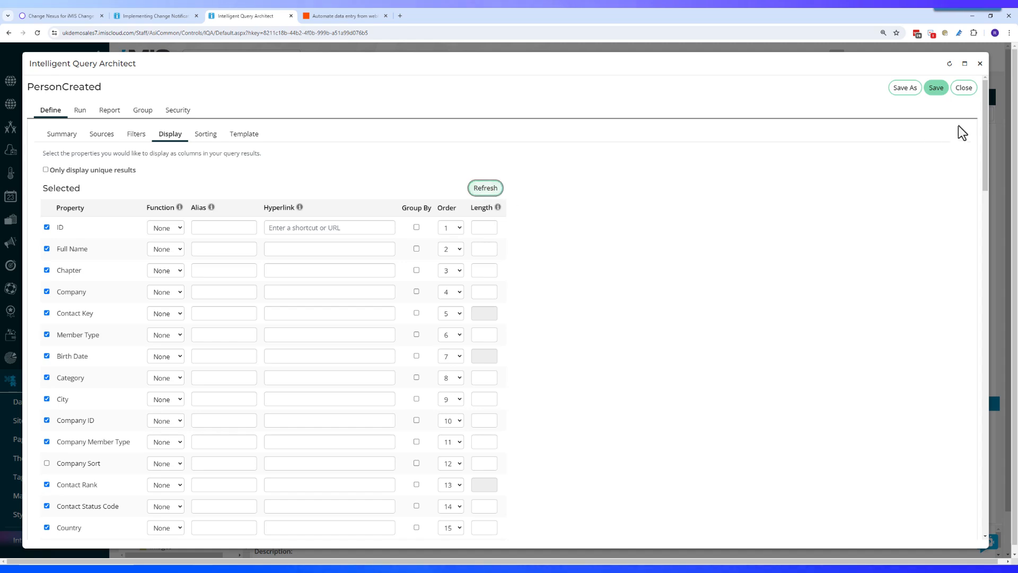
click(938, 90)
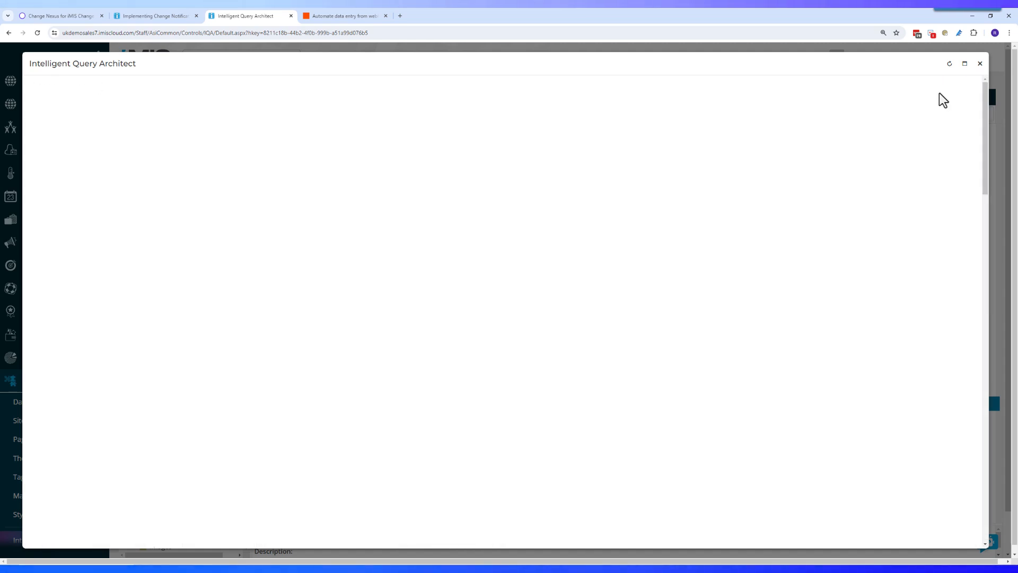
scroll(218, 409, down, 3)
scroll(218, 398, up, 2)
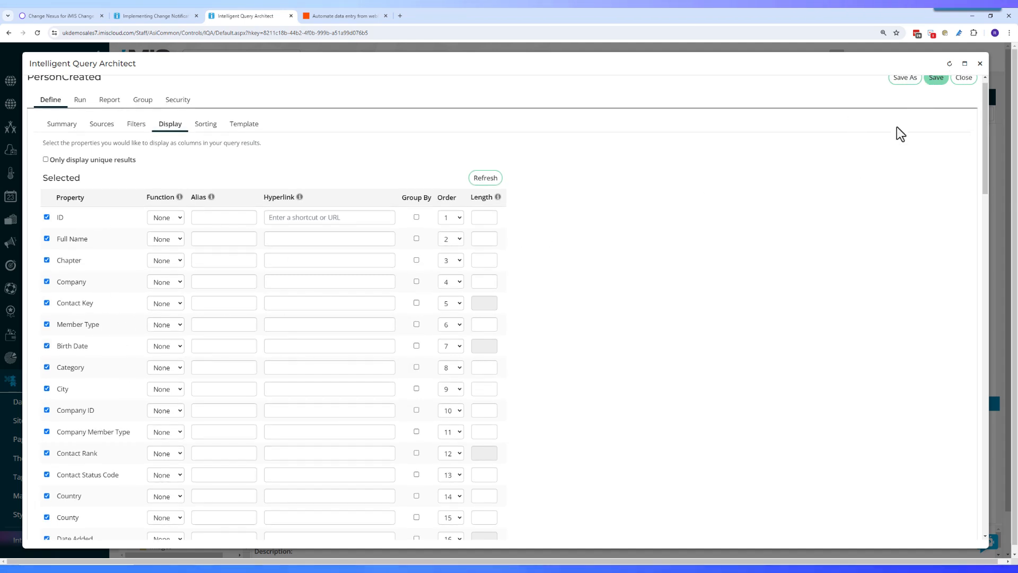
scroll(896, 126, up, 1)
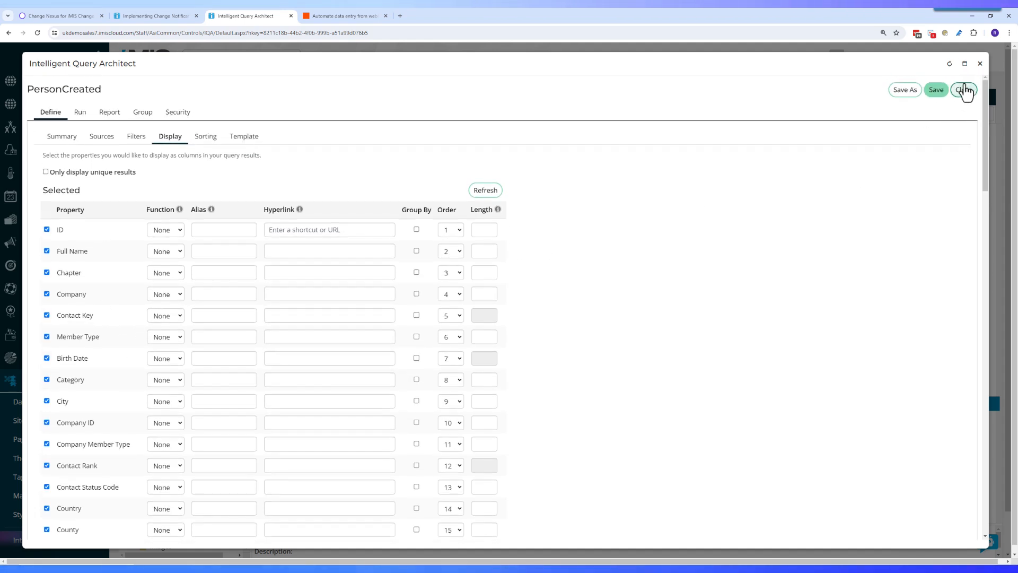
click(936, 90)
click(980, 63)
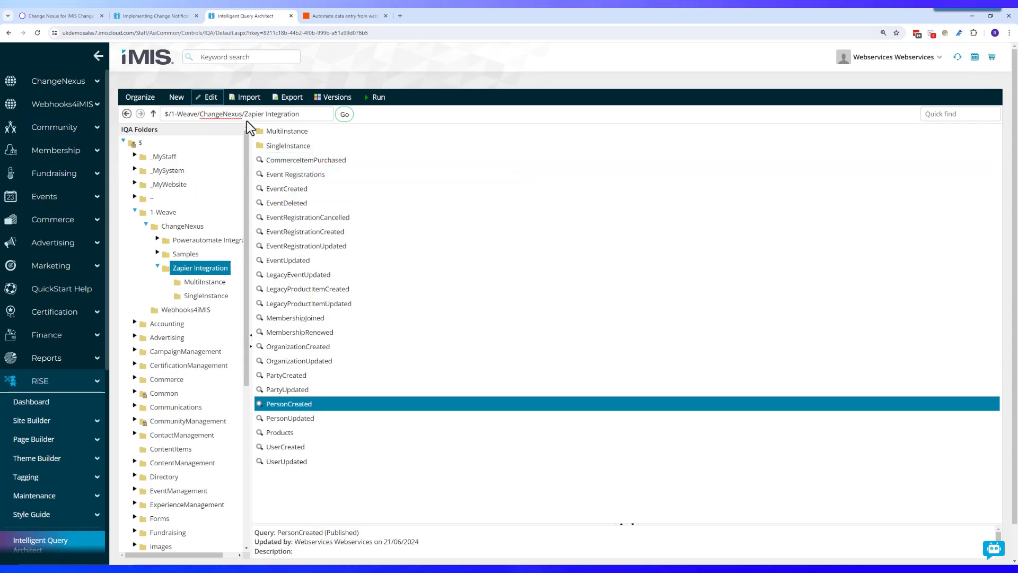
Step: Test the Catch Hook trigger in the Zapier draft for an incoming sample request
click(342, 15)
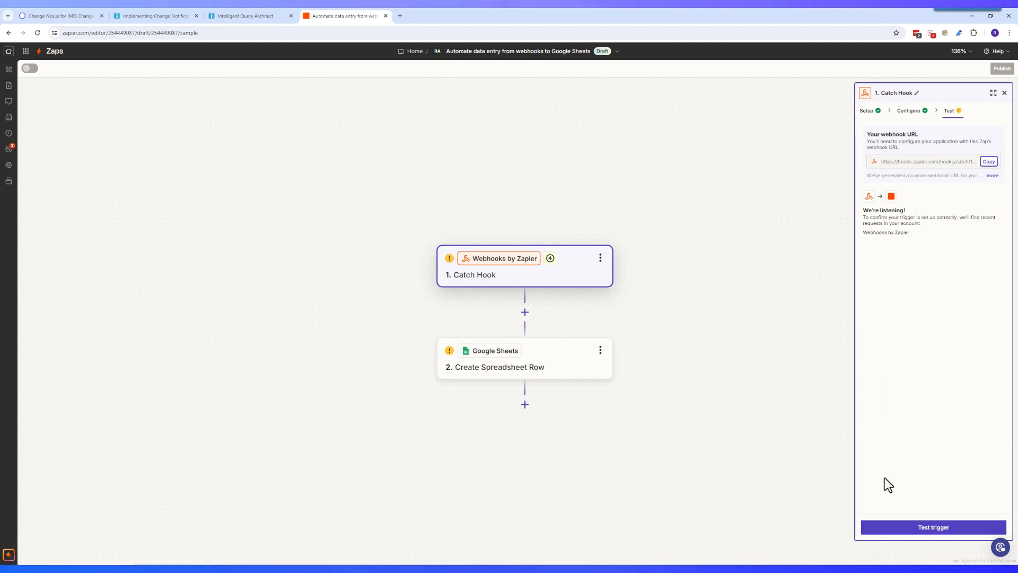
click(896, 526)
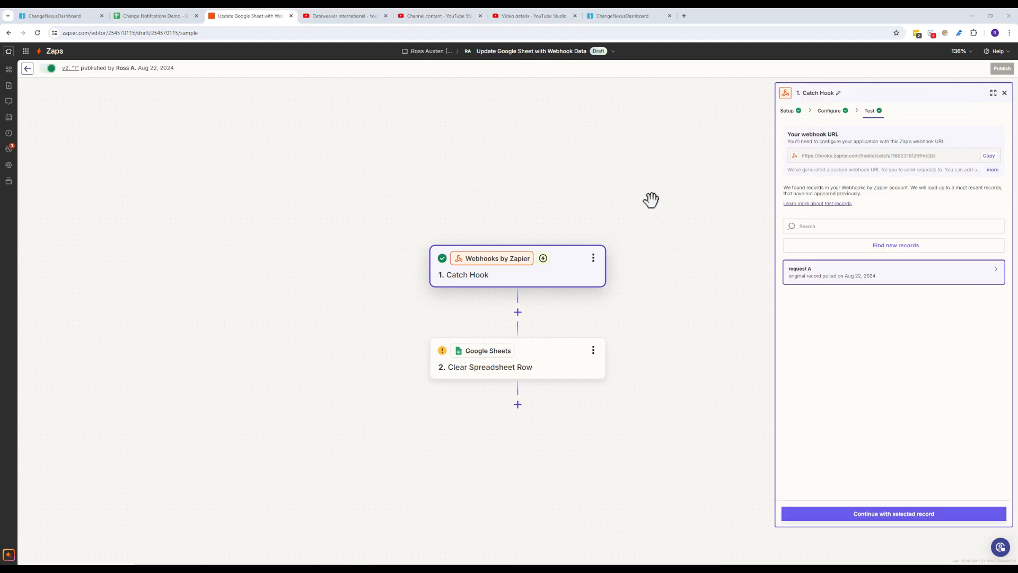
mouse_move(863, 277)
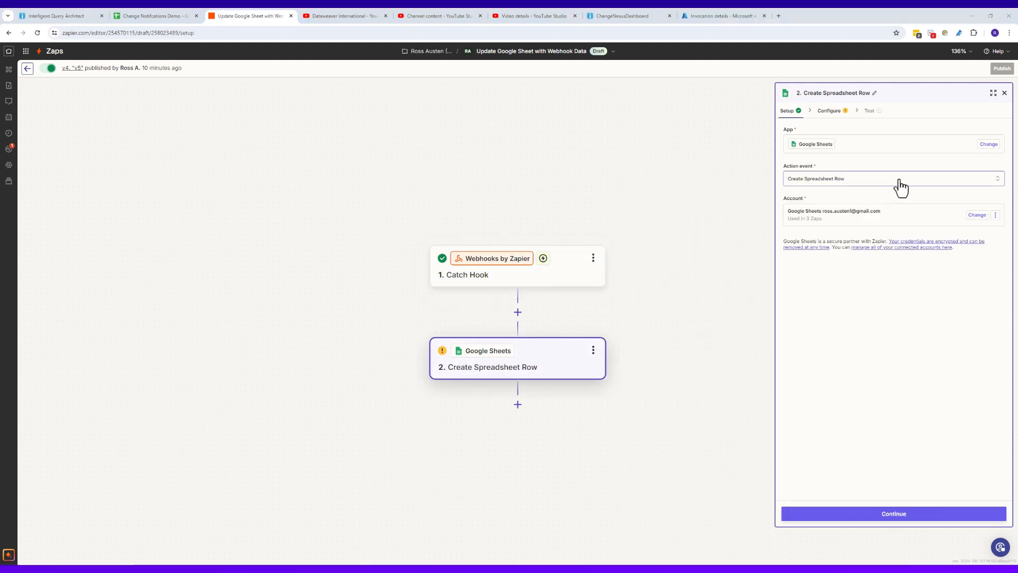
Step: Choose Create Spreadsheet Row as the Google Sheets action event and continue
click(901, 180)
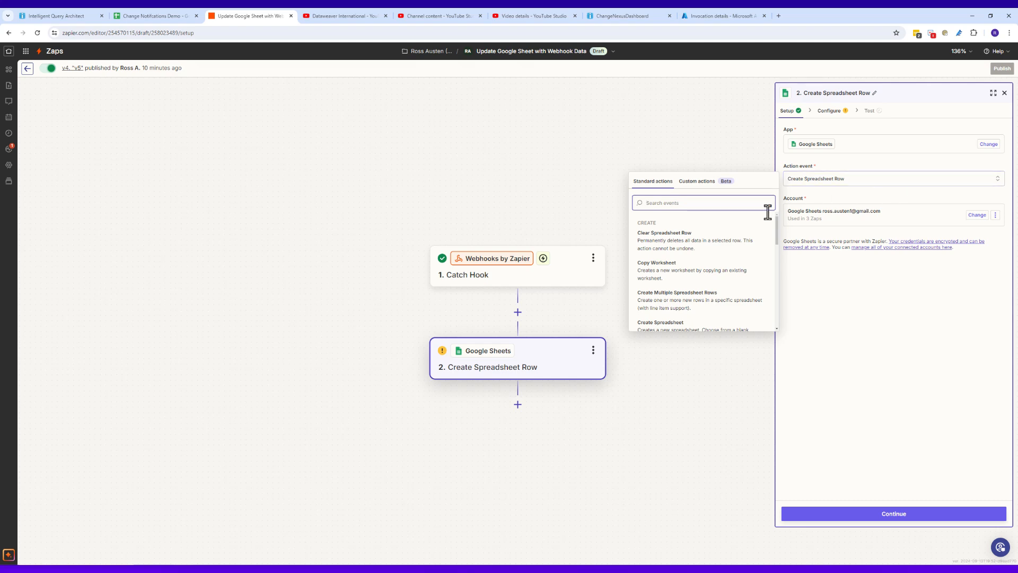
scroll(706, 276, down, 3)
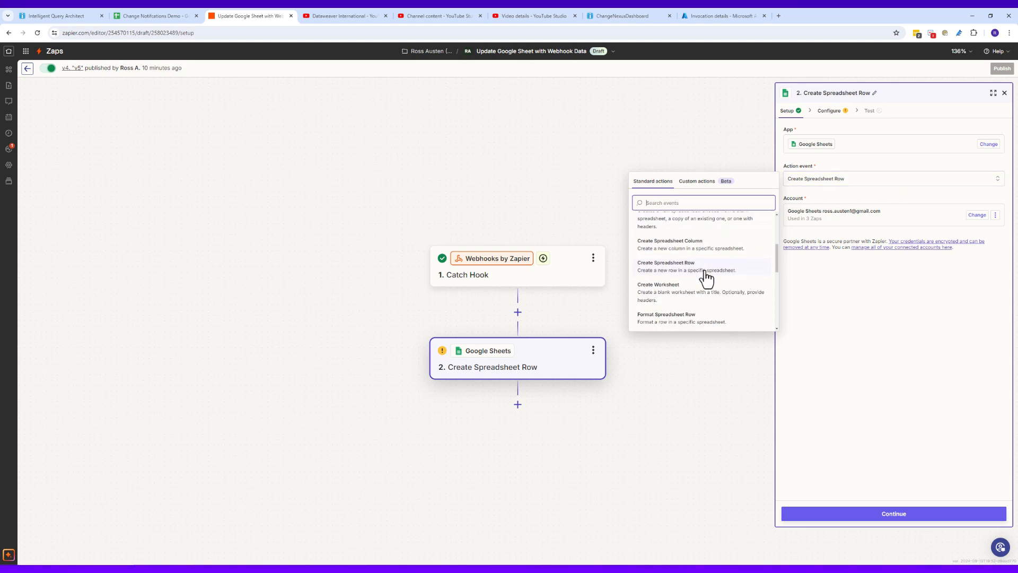
click(705, 273)
click(913, 515)
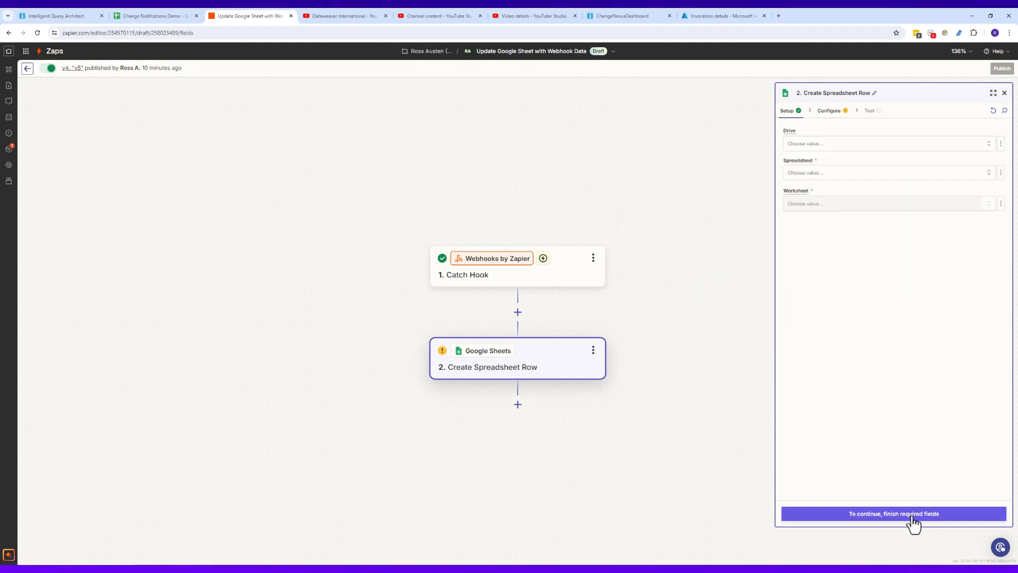
Step: Target My Google Drive, spreadsheet Change Notifications Demo, worksheet iMIS Contact
click(890, 143)
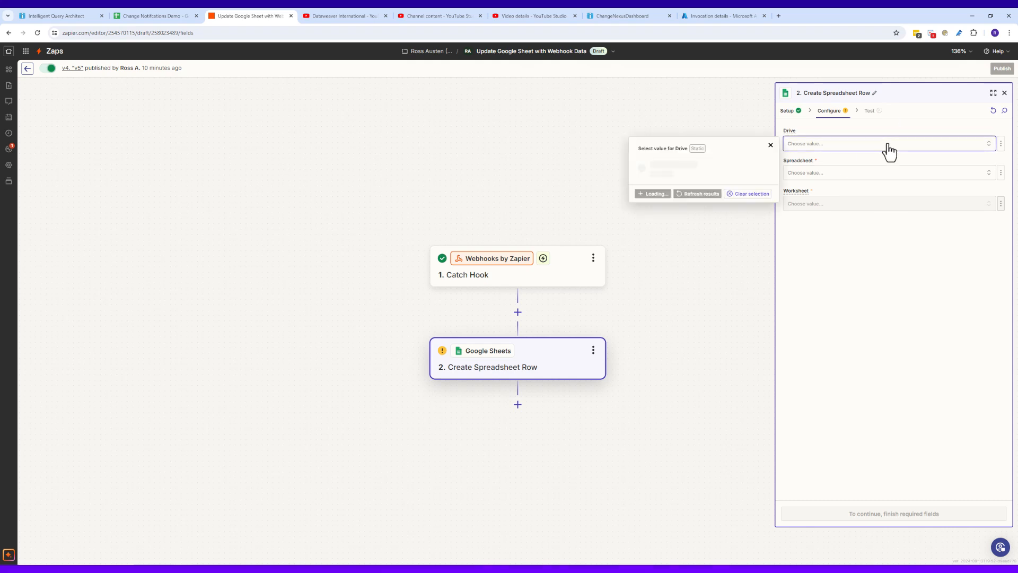
click(720, 180)
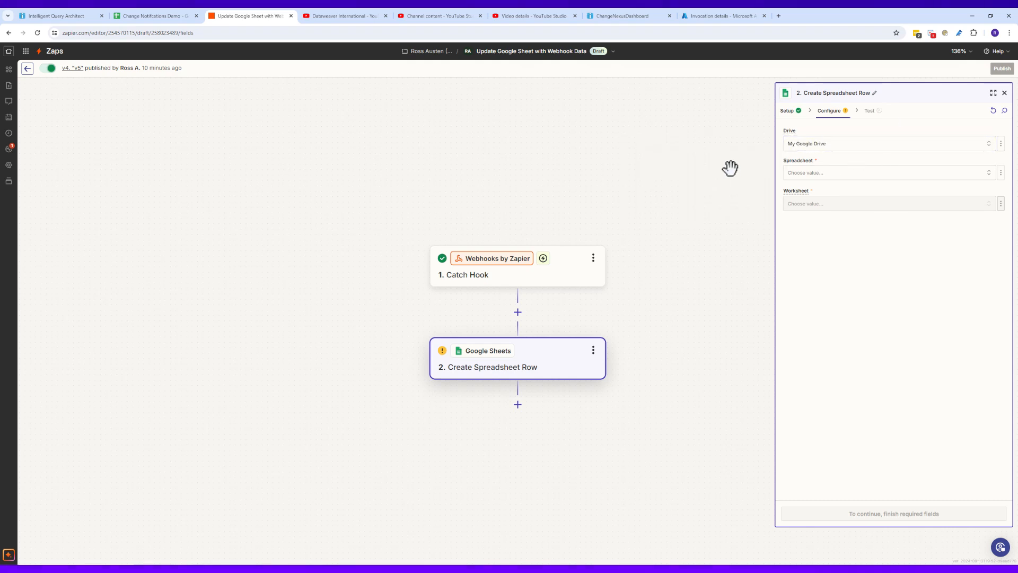
click(857, 175)
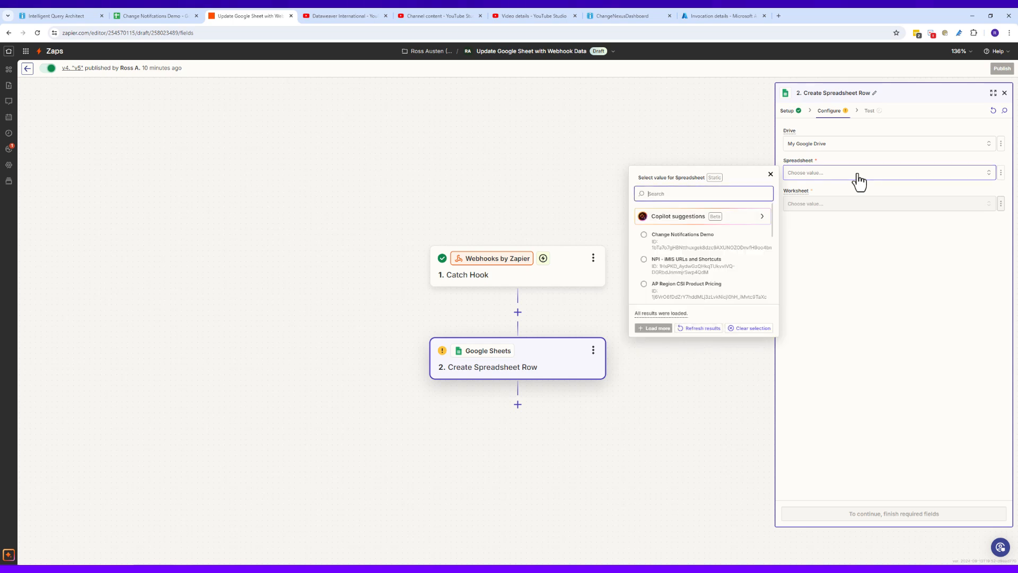
click(703, 243)
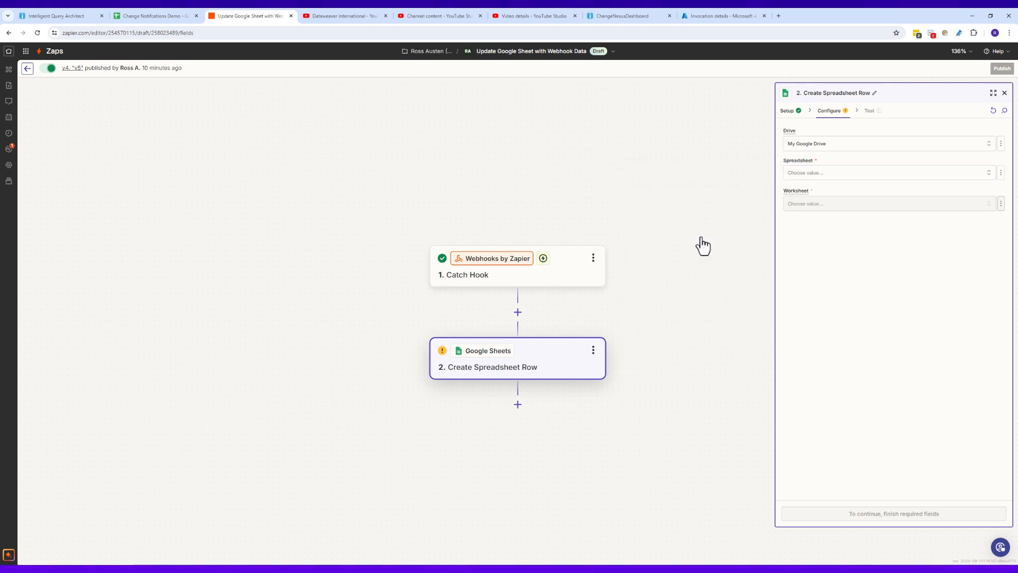
click(919, 206)
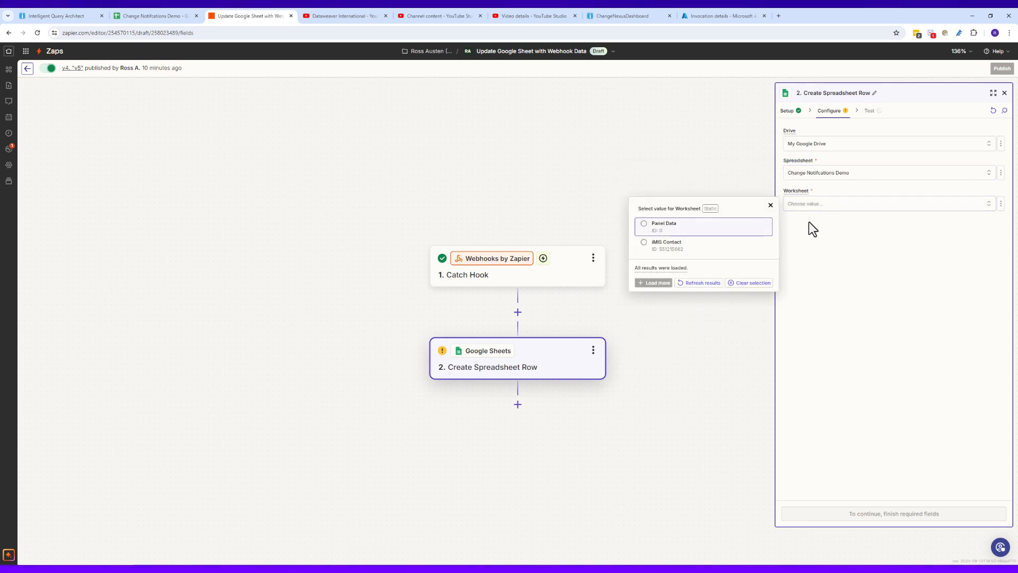
click(666, 243)
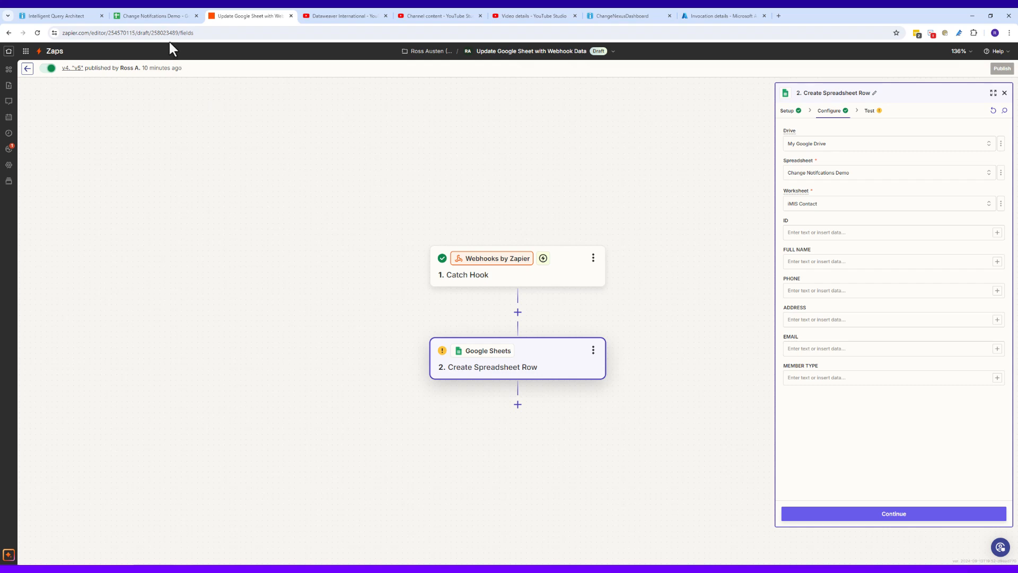
Step: Check the iMIS Contact column headings, then map ID to the Catch Hook Items Values ID
click(166, 19)
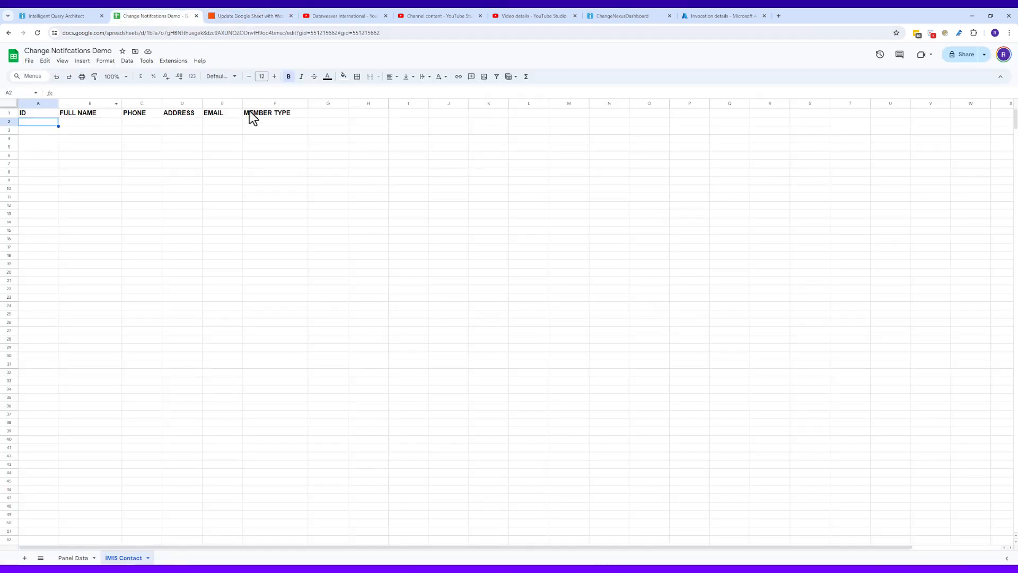
click(270, 16)
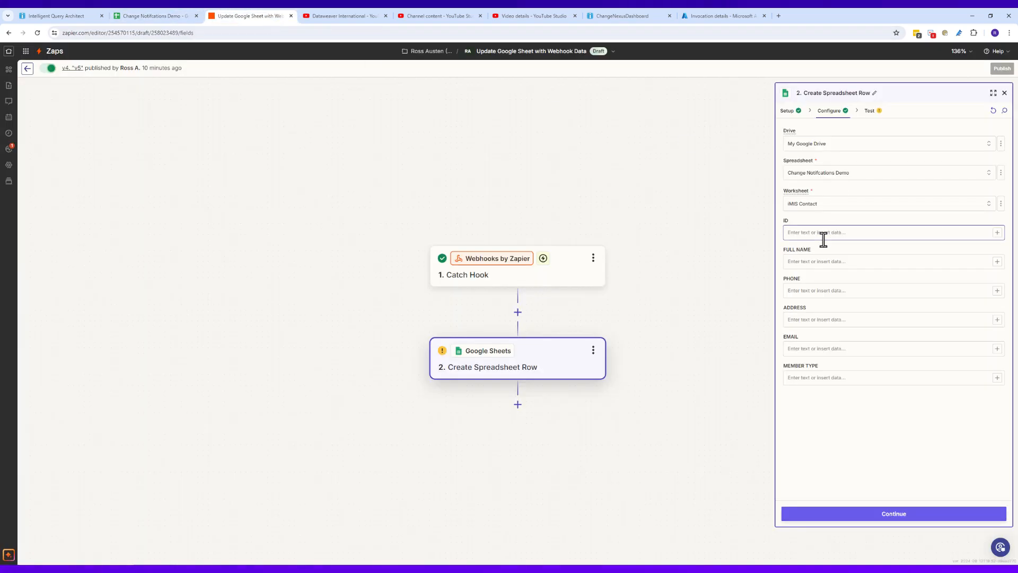
click(997, 234)
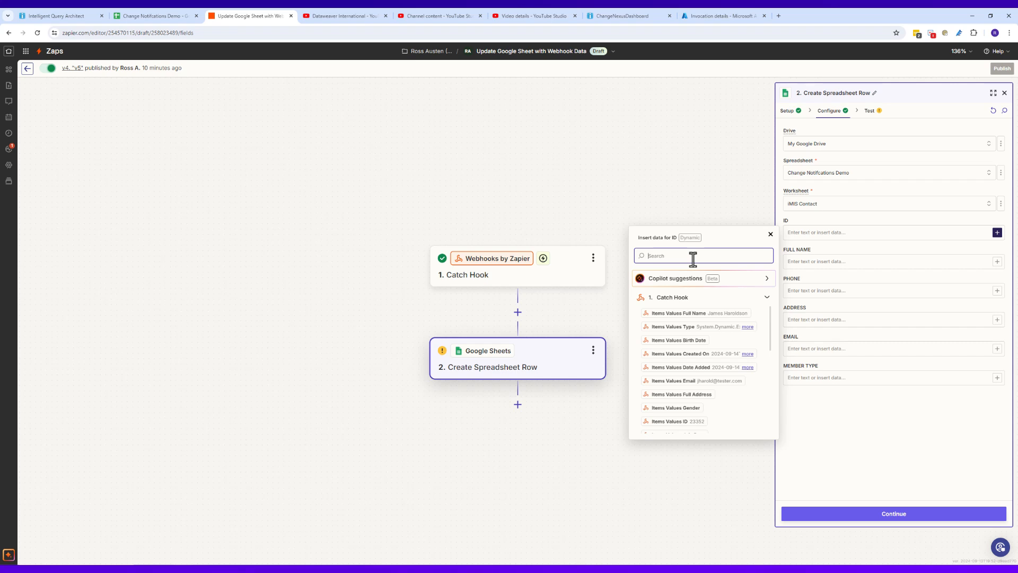
text(IMID)
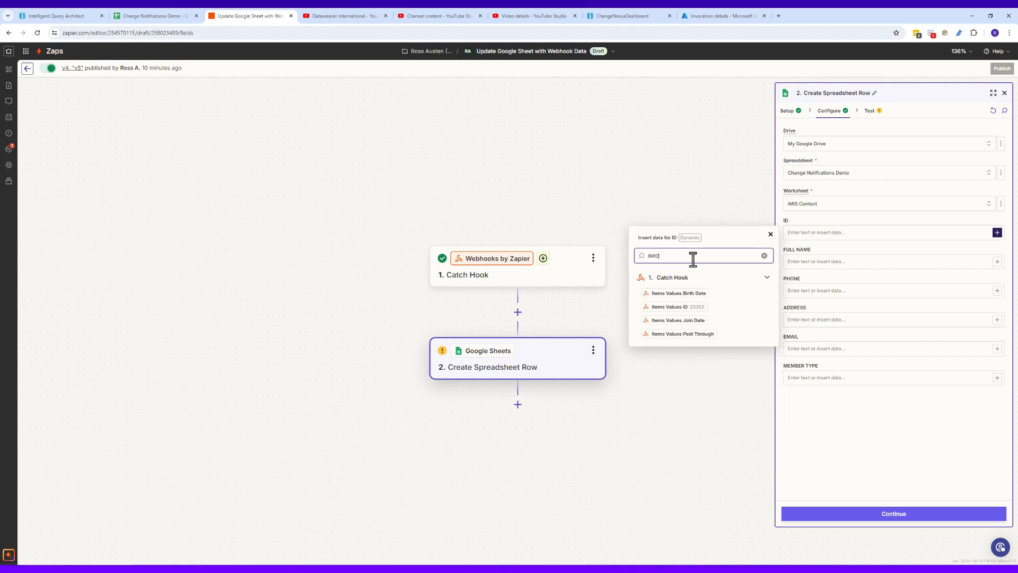
click(689, 308)
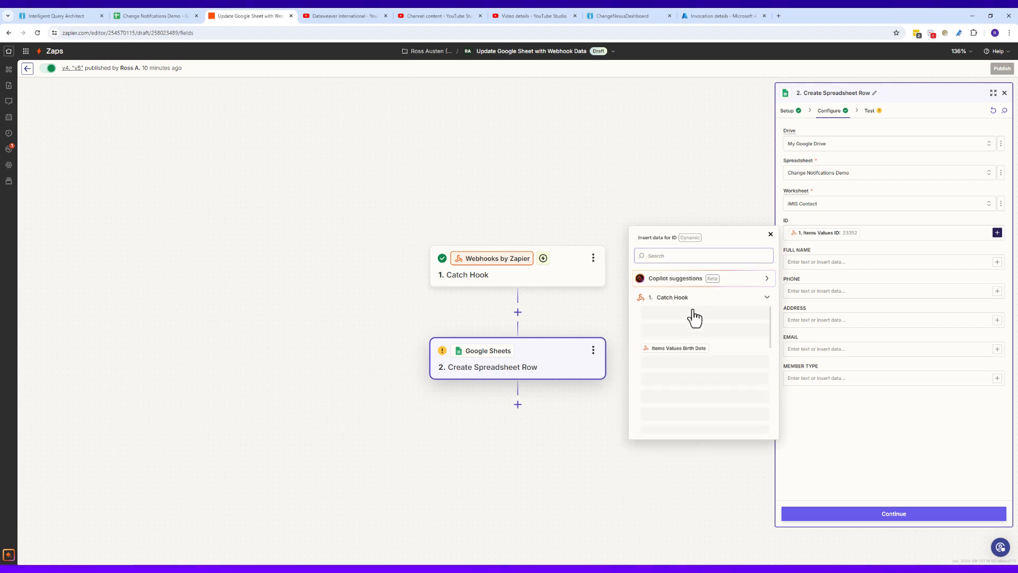
Step: Map FULL NAME and PHONE to the contact's full name and mobile phone values
click(794, 261)
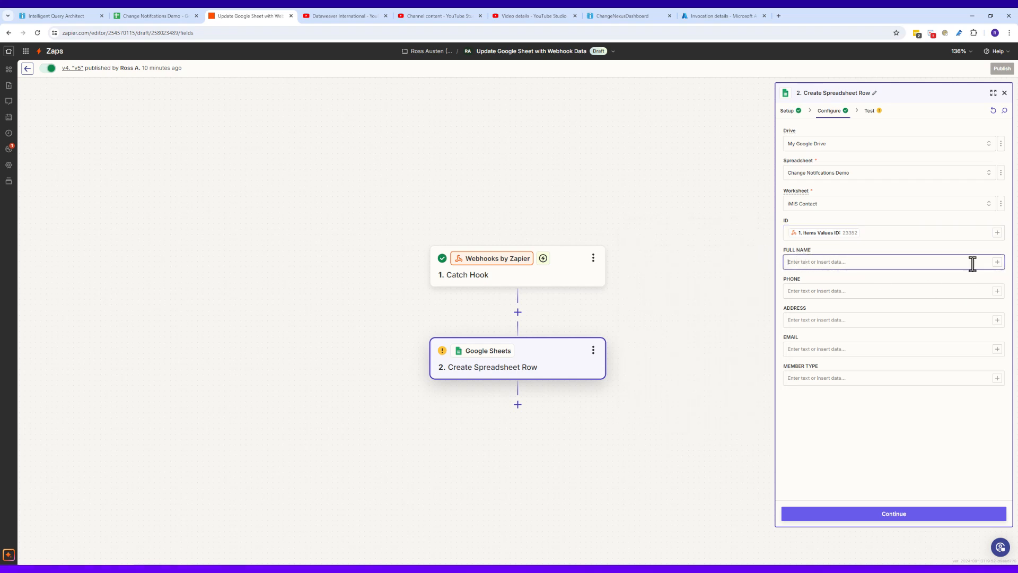
click(997, 261)
text(Full)
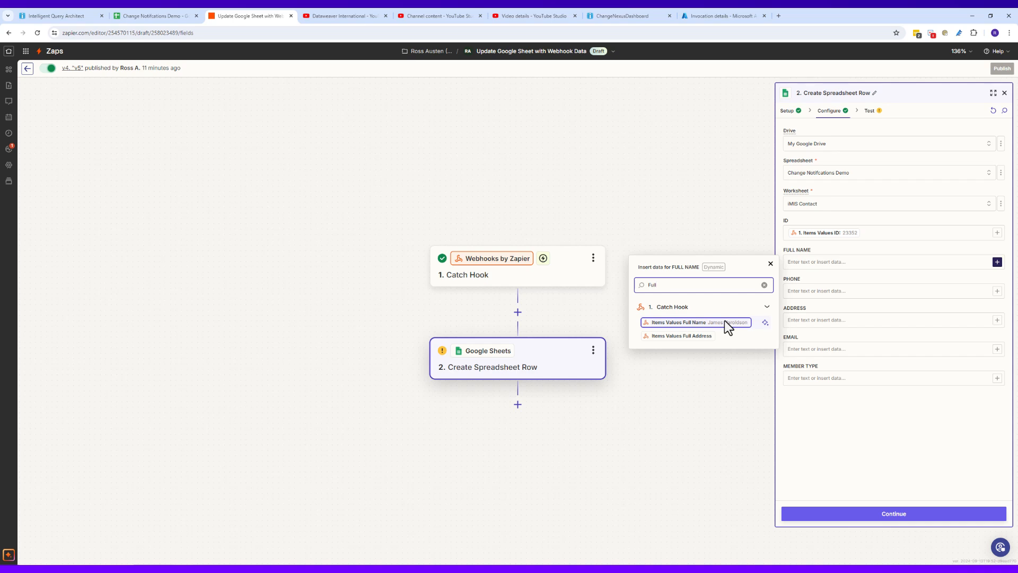
click(724, 320)
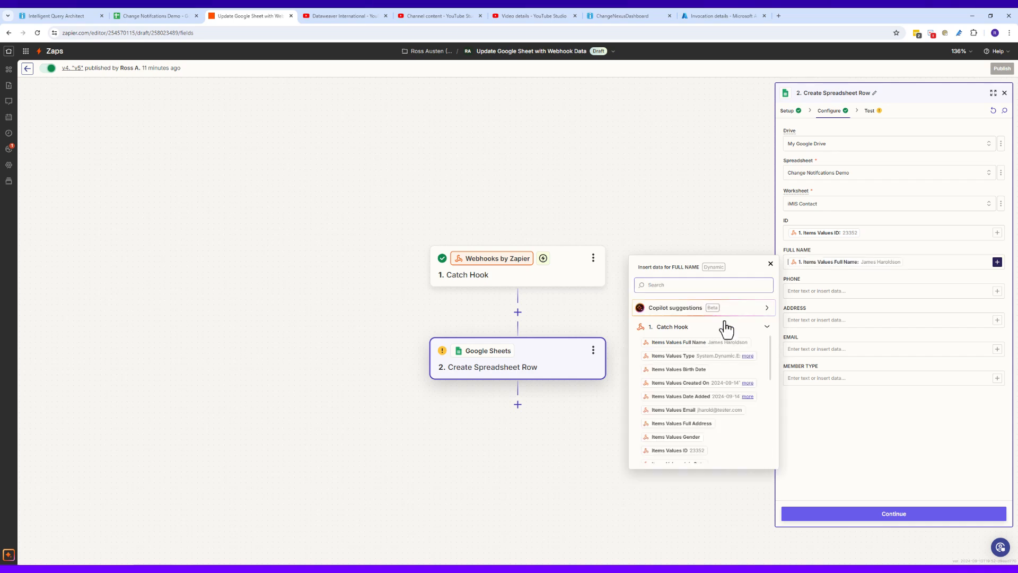
click(819, 291)
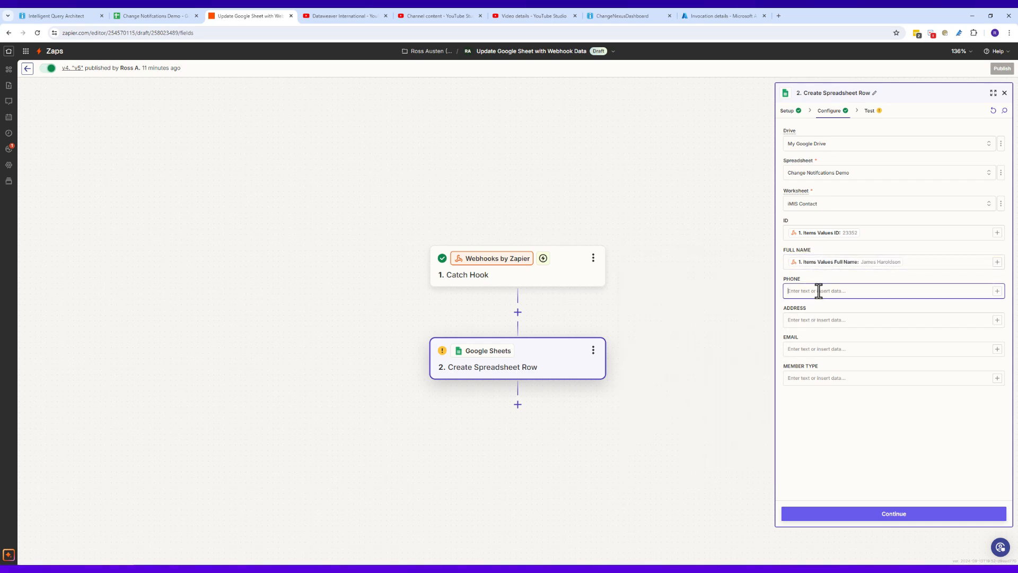
click(998, 291)
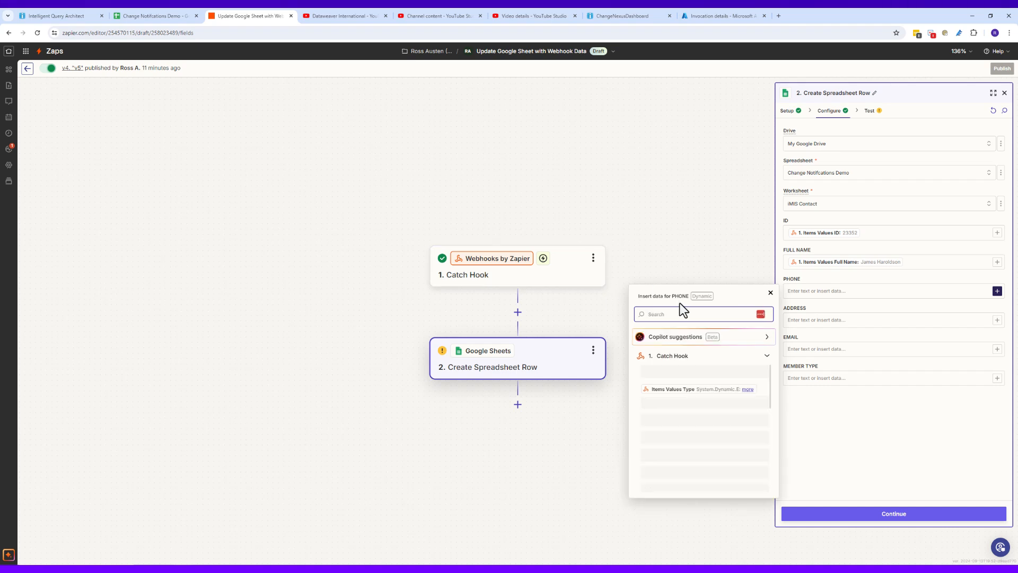
text(Mobi)
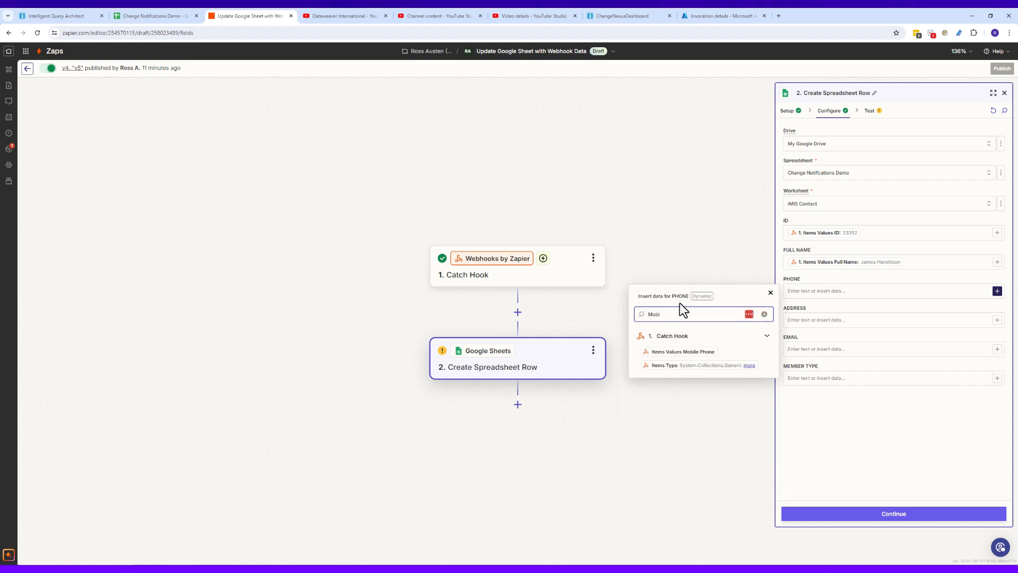
click(683, 352)
Step: Map ADDRESS to the contact's full address value from the webhook
click(853, 320)
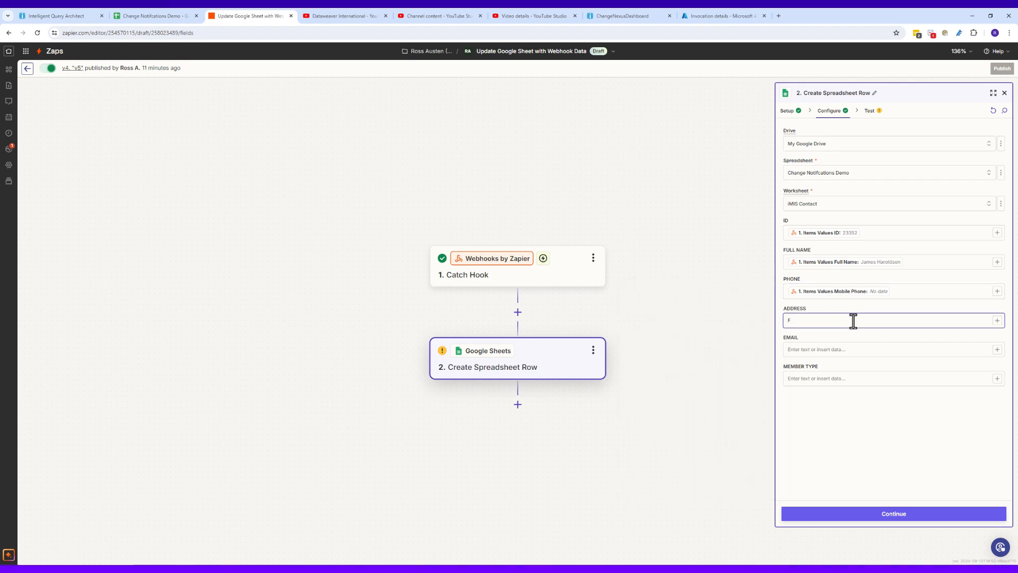
click(997, 321)
text(Ful;)
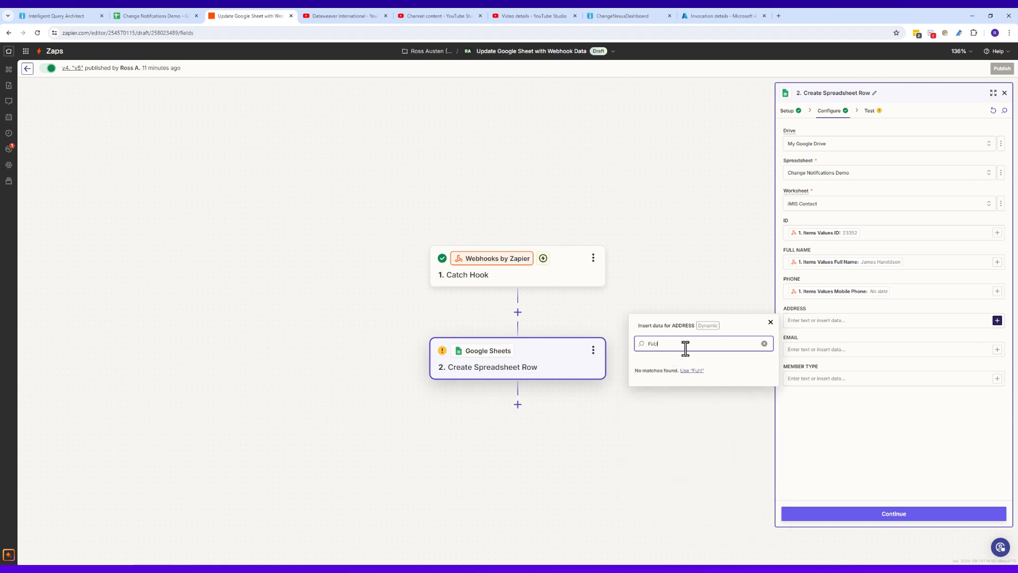
key(BackSpace)
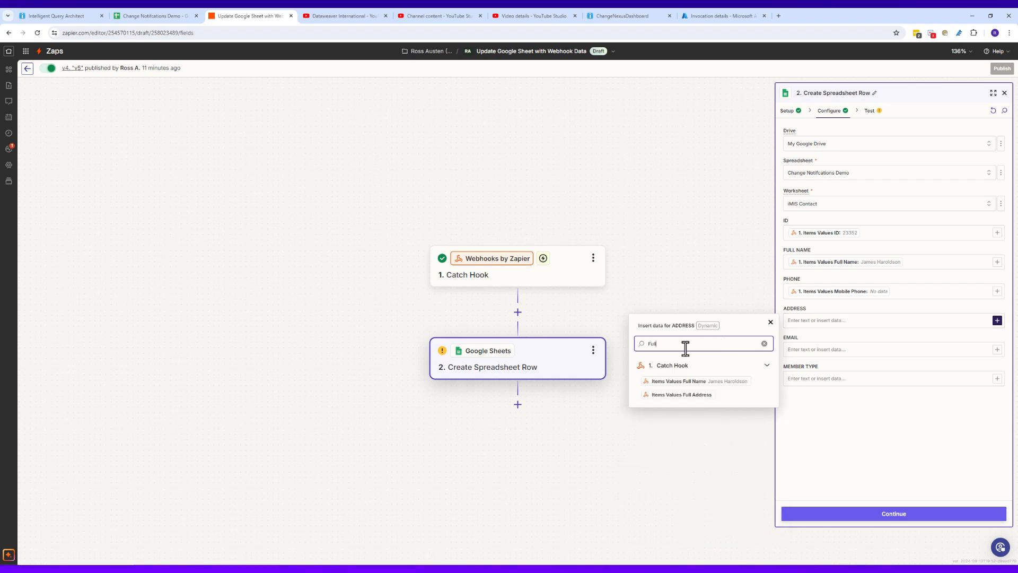
text(l)
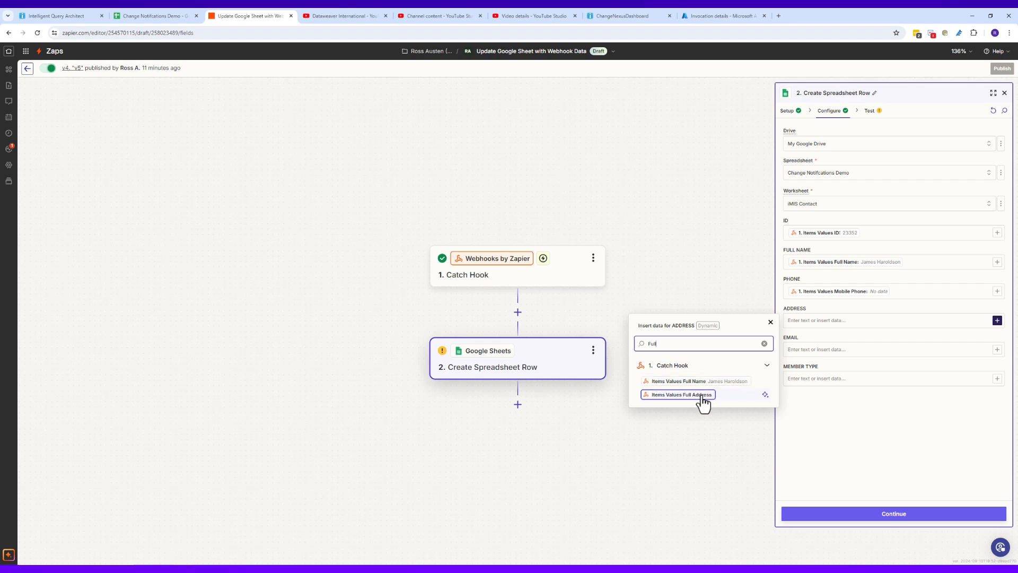
click(689, 395)
Step: Map EMAIL and MEMBER TYPE to the contact's email and member type values
click(842, 350)
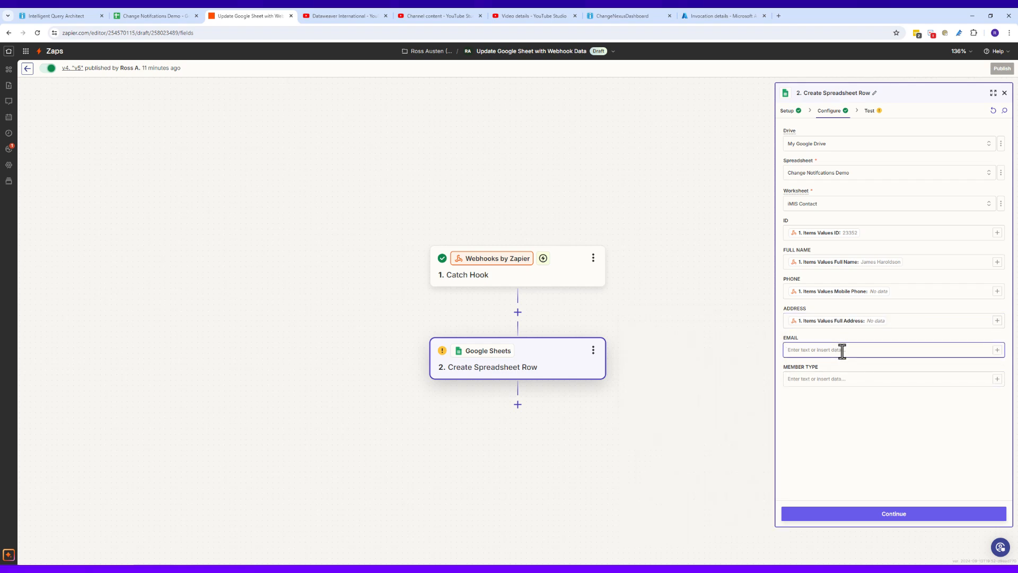
click(997, 351)
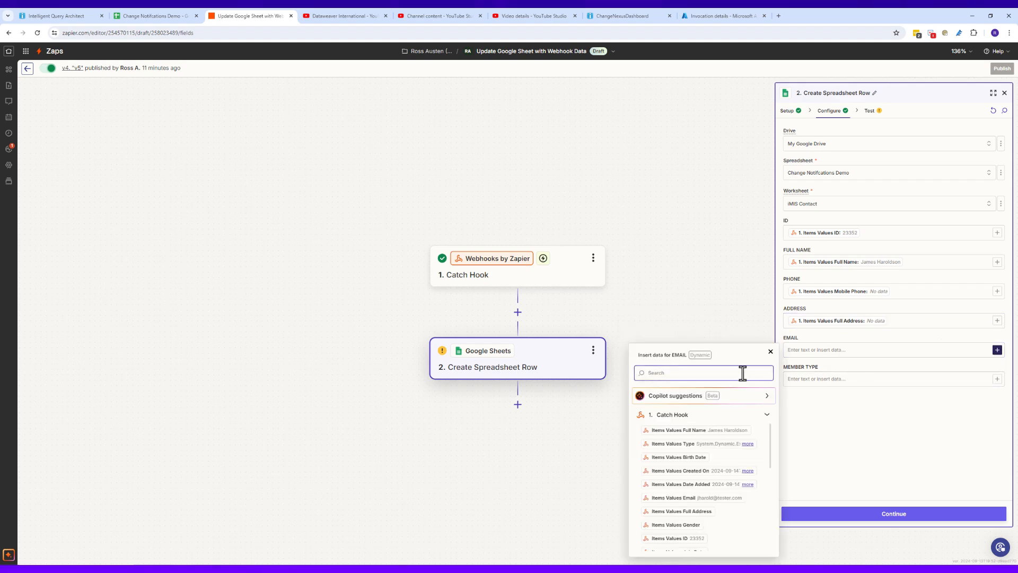
text(Emai)
key(Caps_Lock)
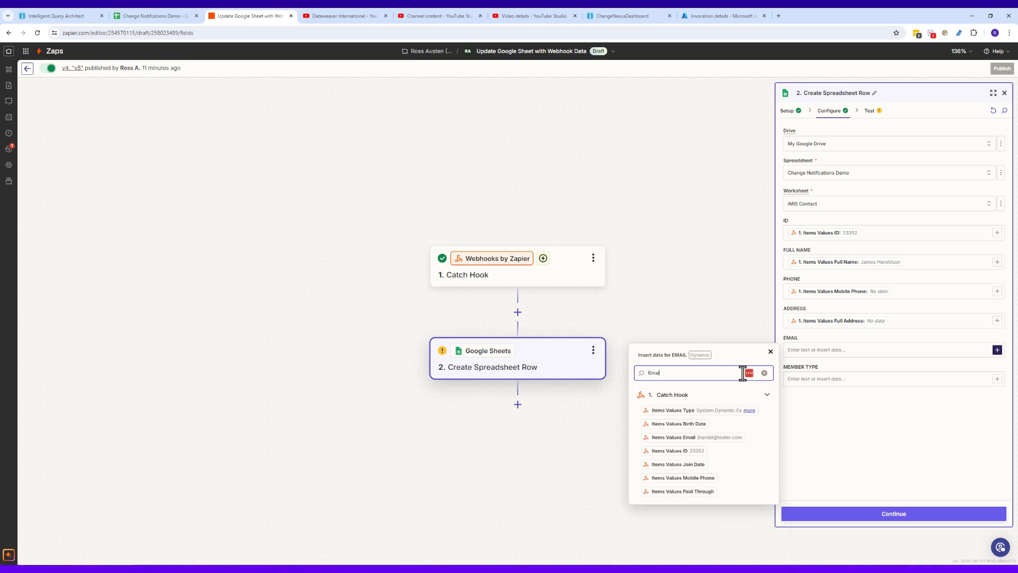
text(L)
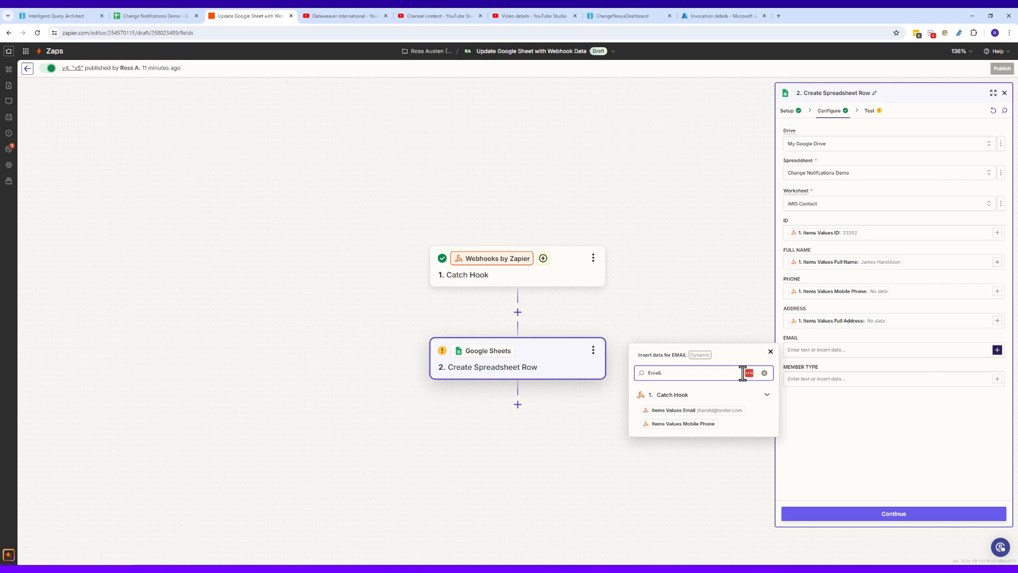
click(723, 411)
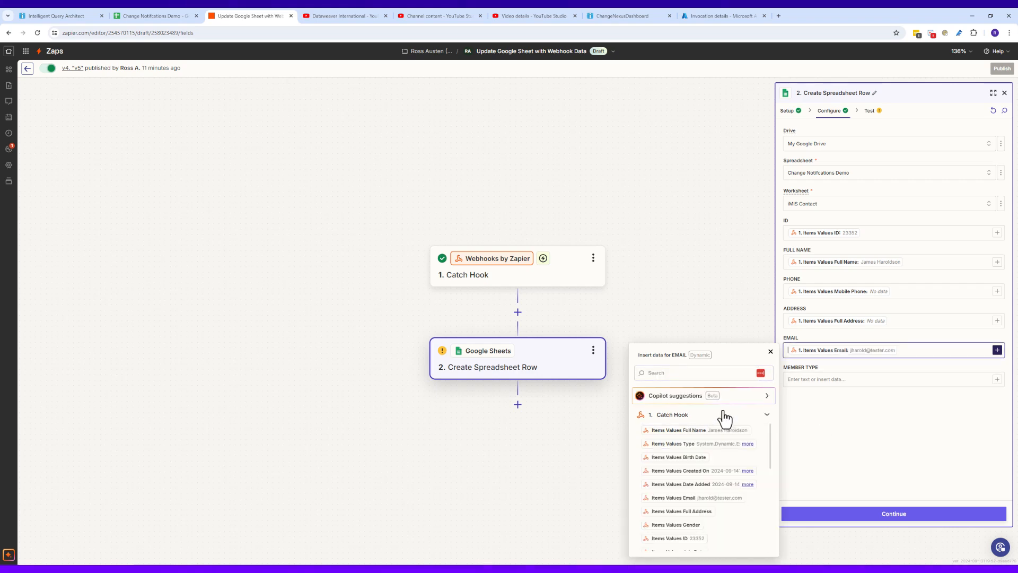
click(866, 376)
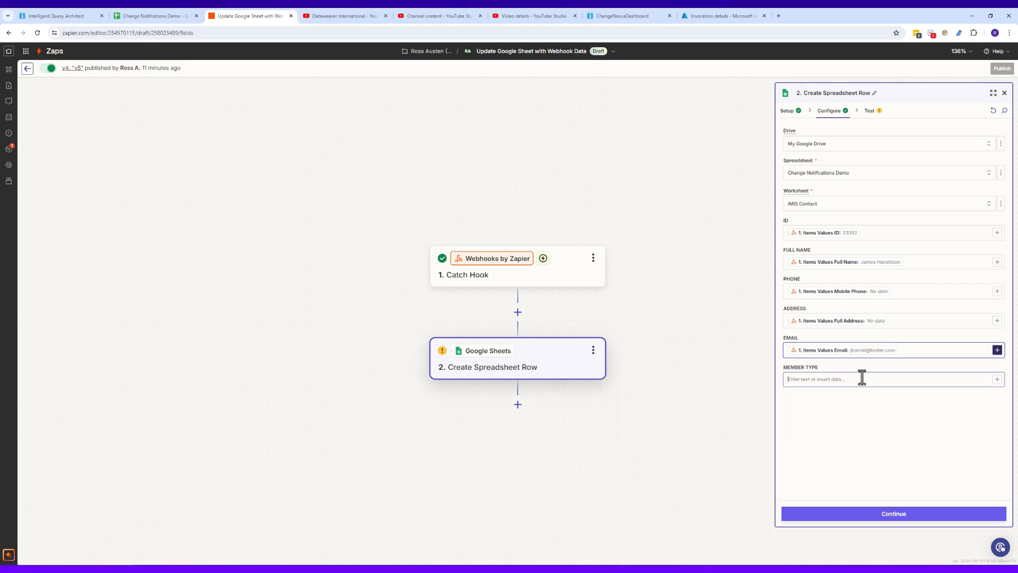
click(997, 380)
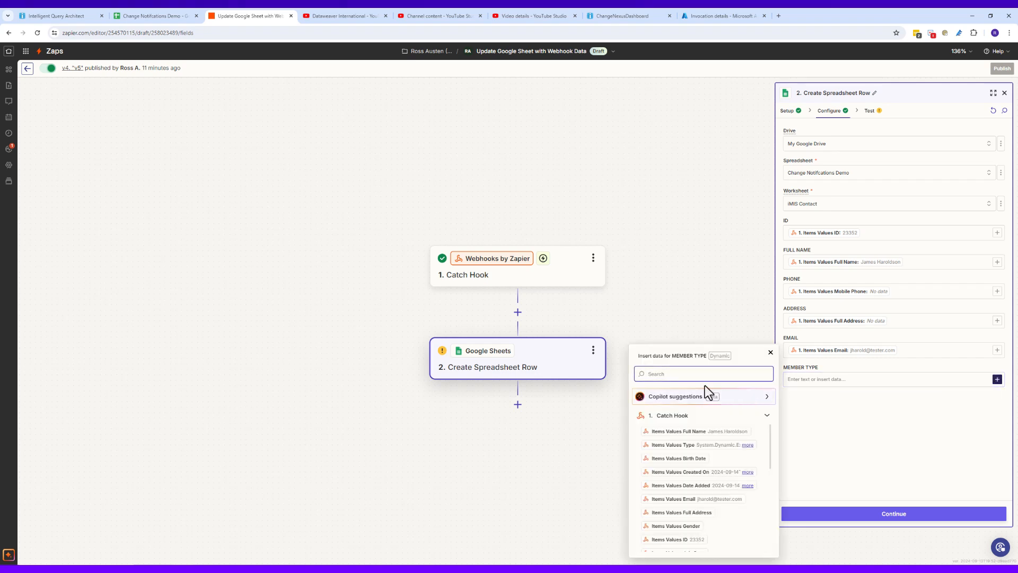
text(MEMBER)
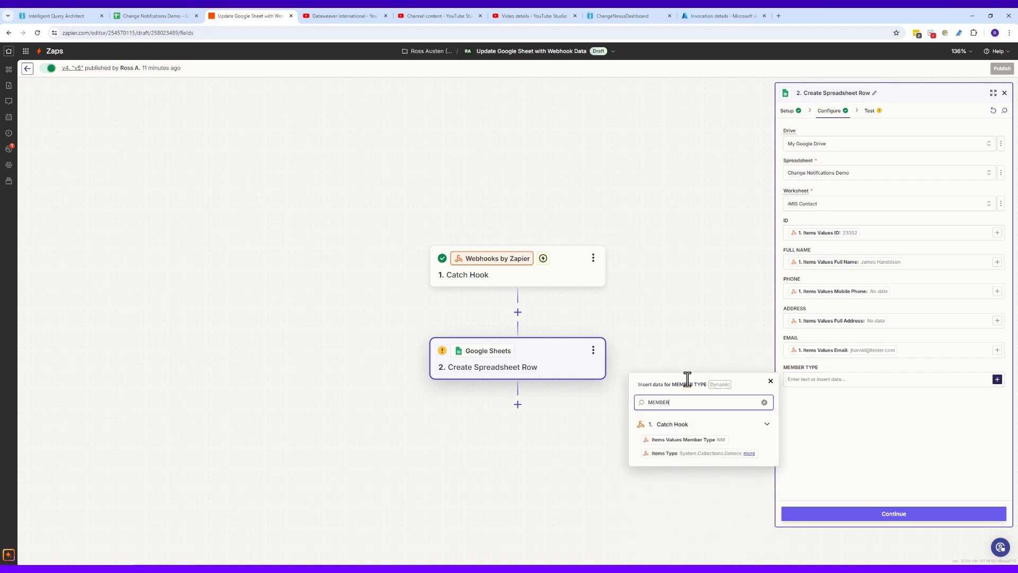
click(713, 441)
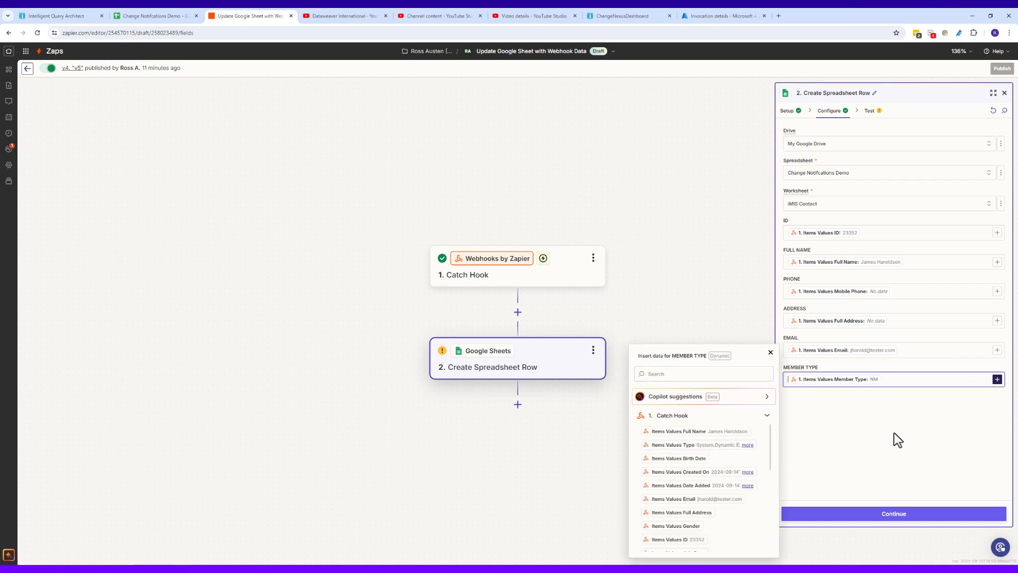
click(874, 448)
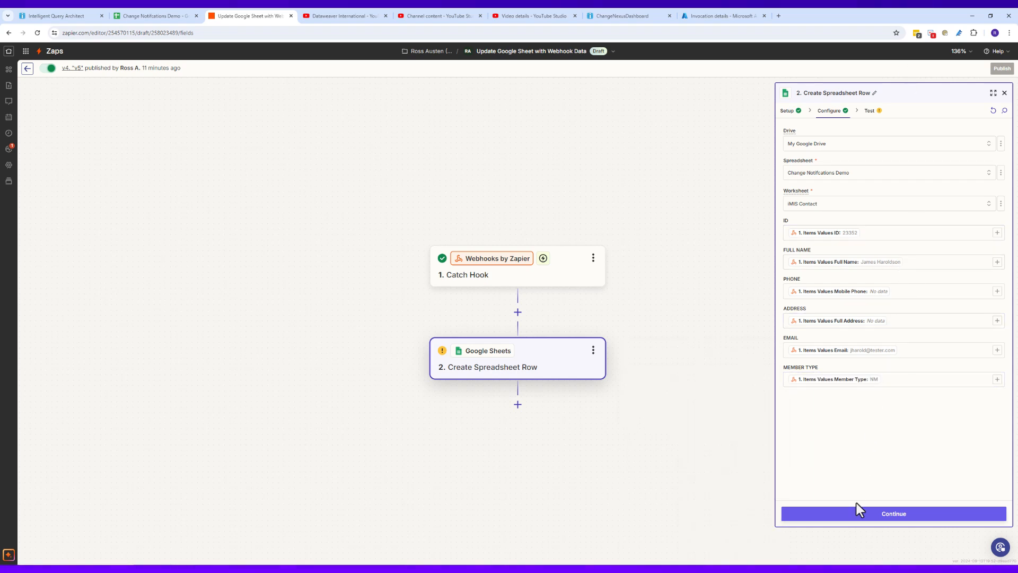
Step: Skip the spreadsheet-row test, publish the zap as version V5, then switch back to iMIS
click(868, 514)
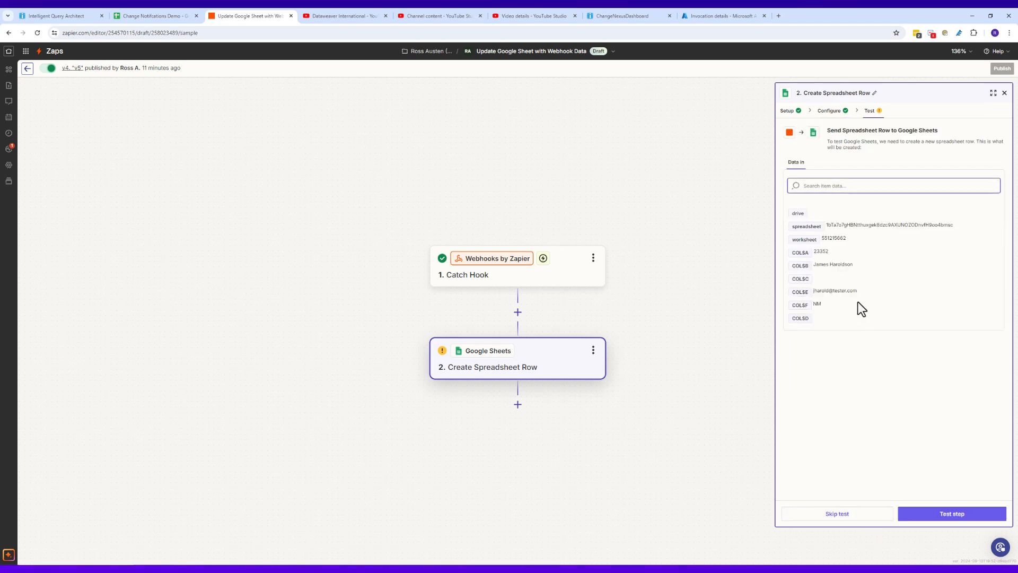
click(856, 517)
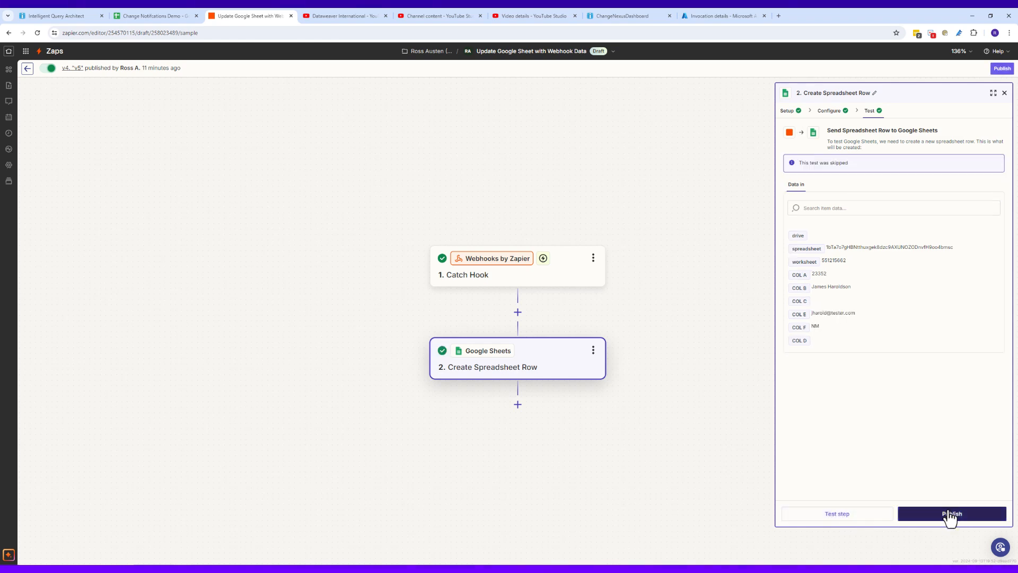
click(949, 515)
text(V5)
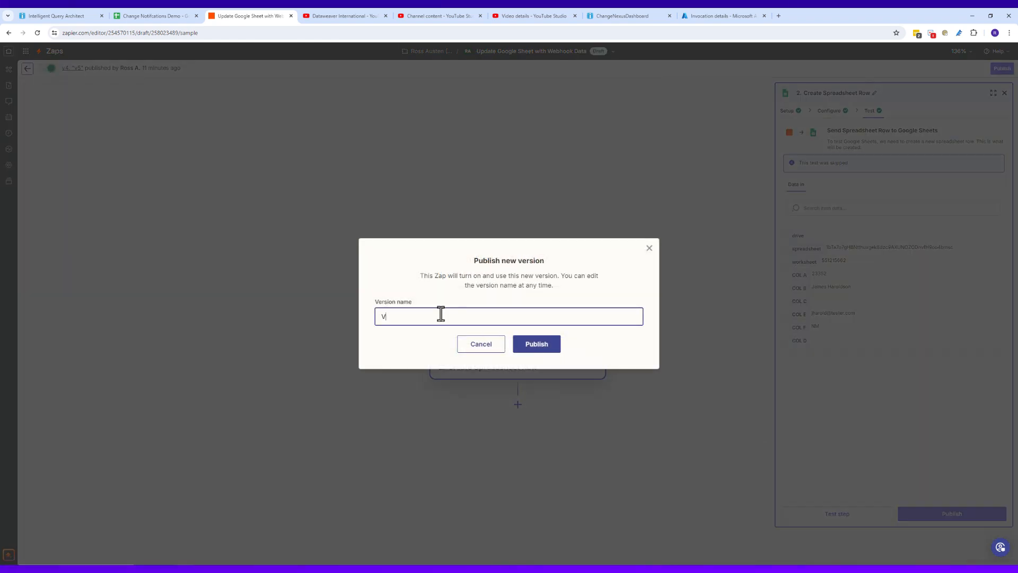
click(536, 344)
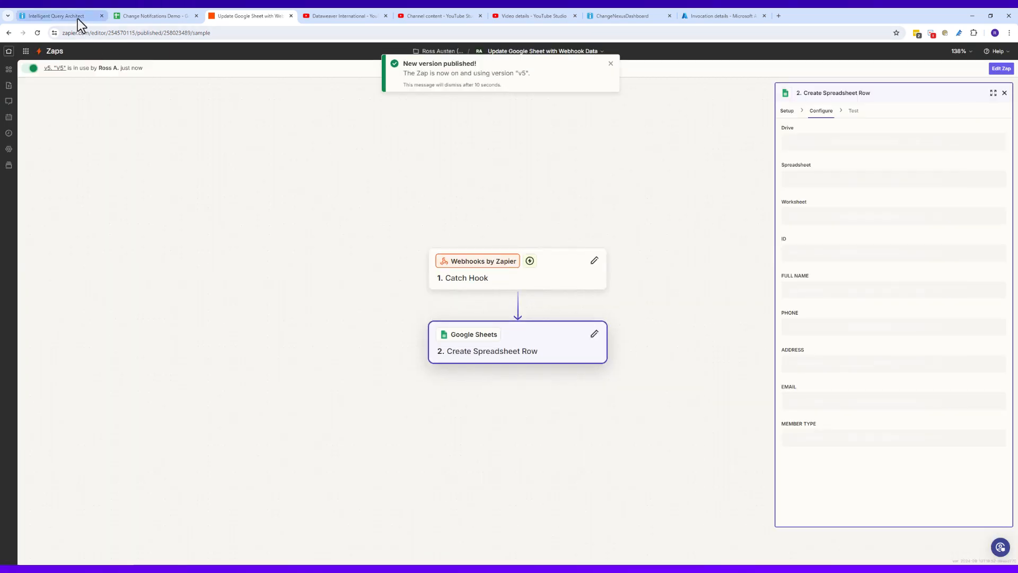
click(77, 17)
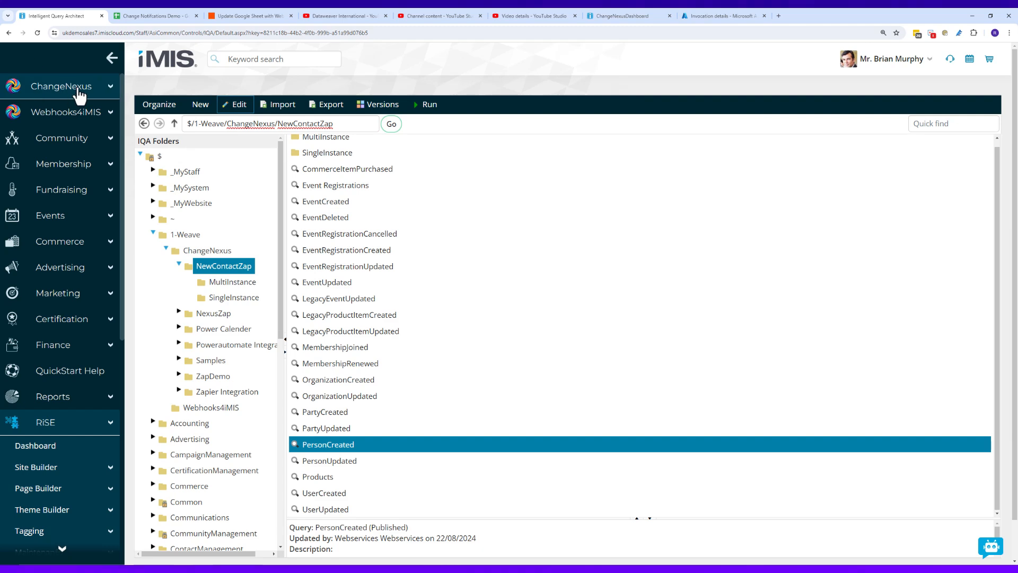
Step: Via Community > Add contact, enter the contact's first name, last name and e-mail, then save
click(67, 138)
click(50, 217)
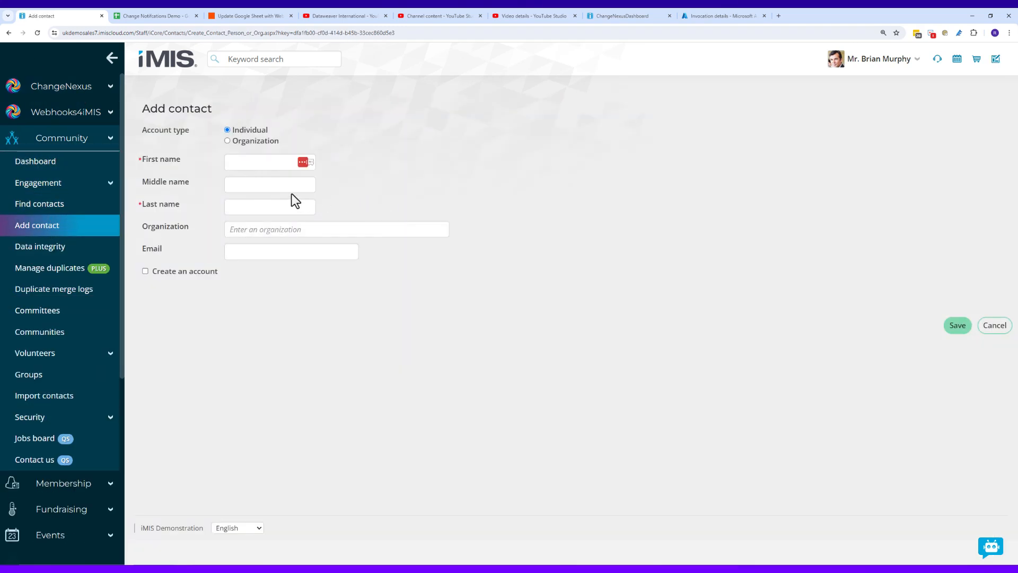
click(262, 160)
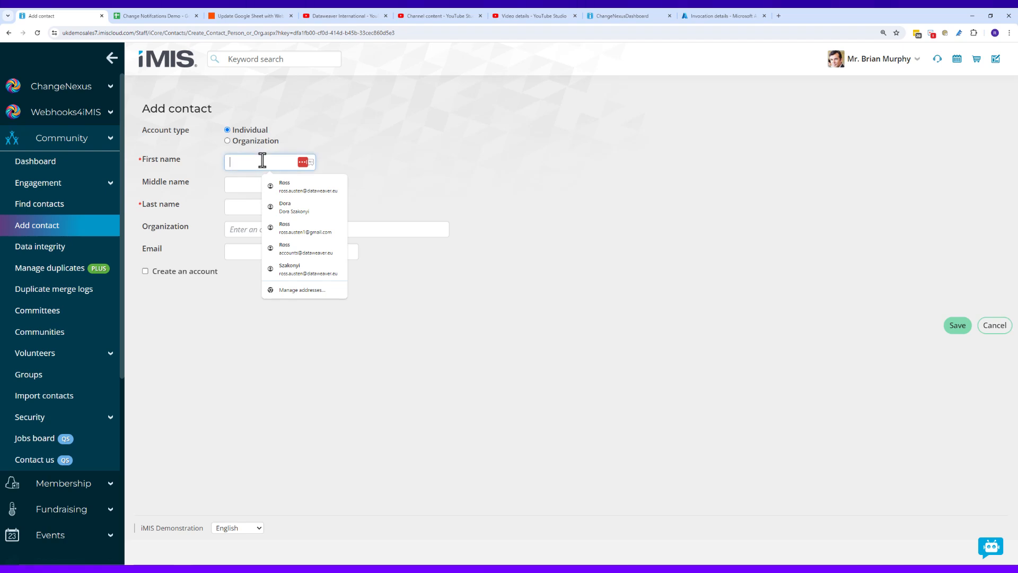
text(joh)
key(BackSpace)
key(BackSpace)
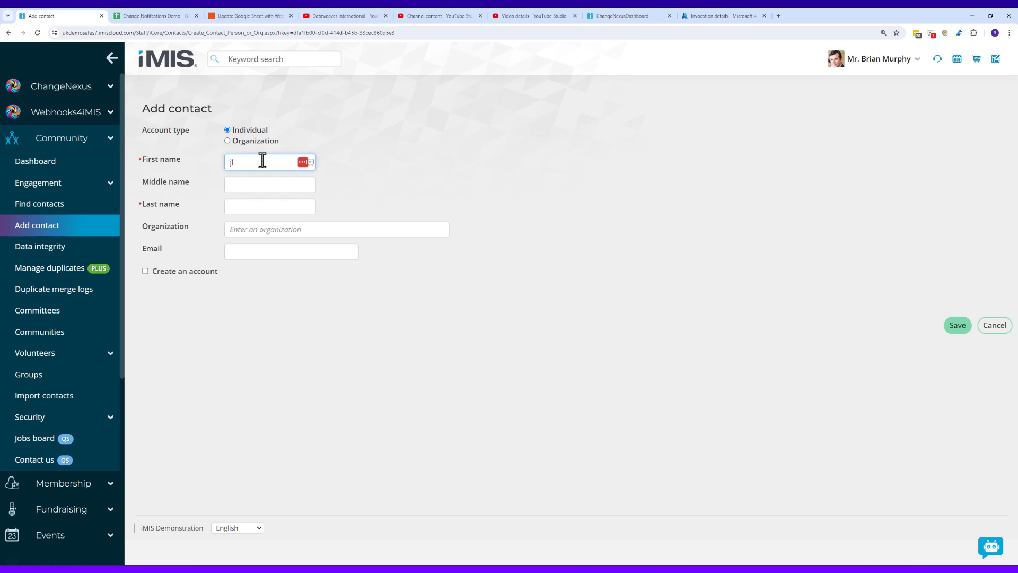
key(Caps_Lock)
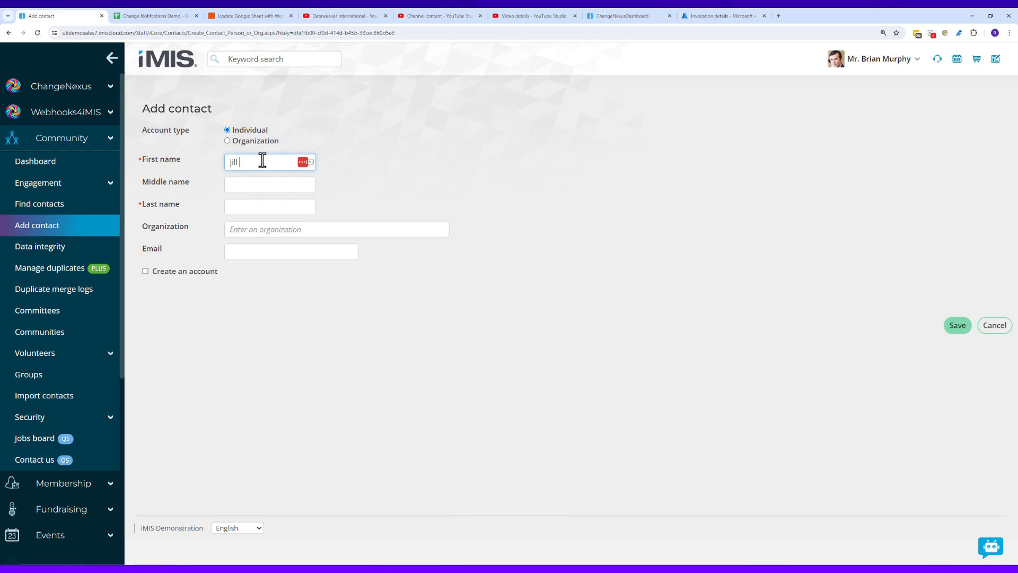
key(Tab)
key(Tab)
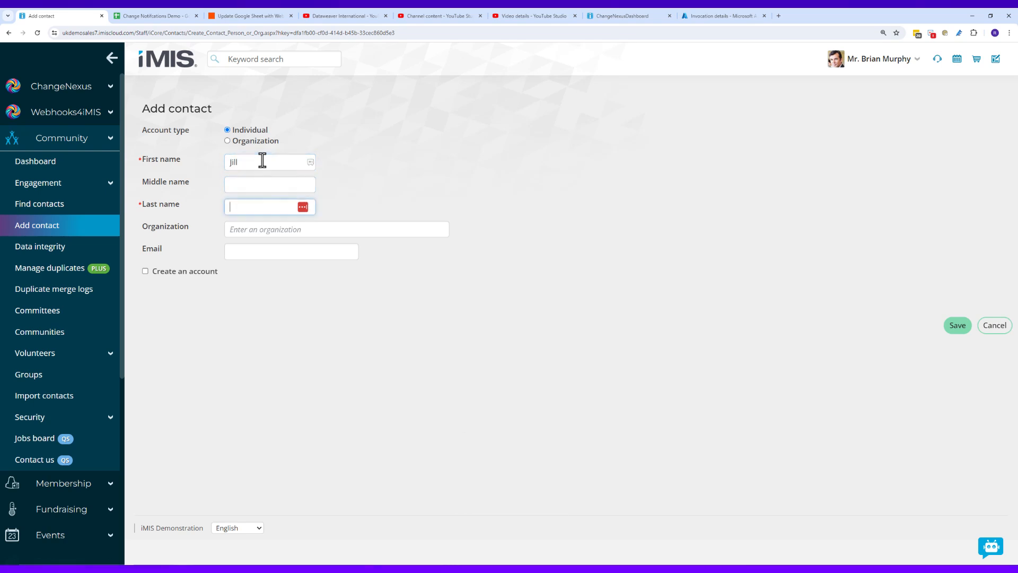
key(Tab)
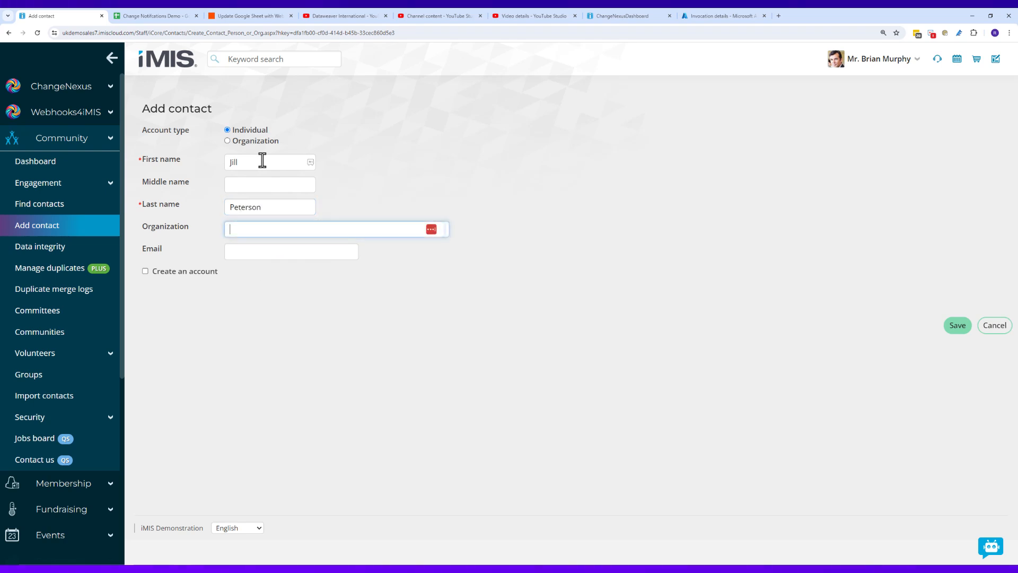
key(Tab)
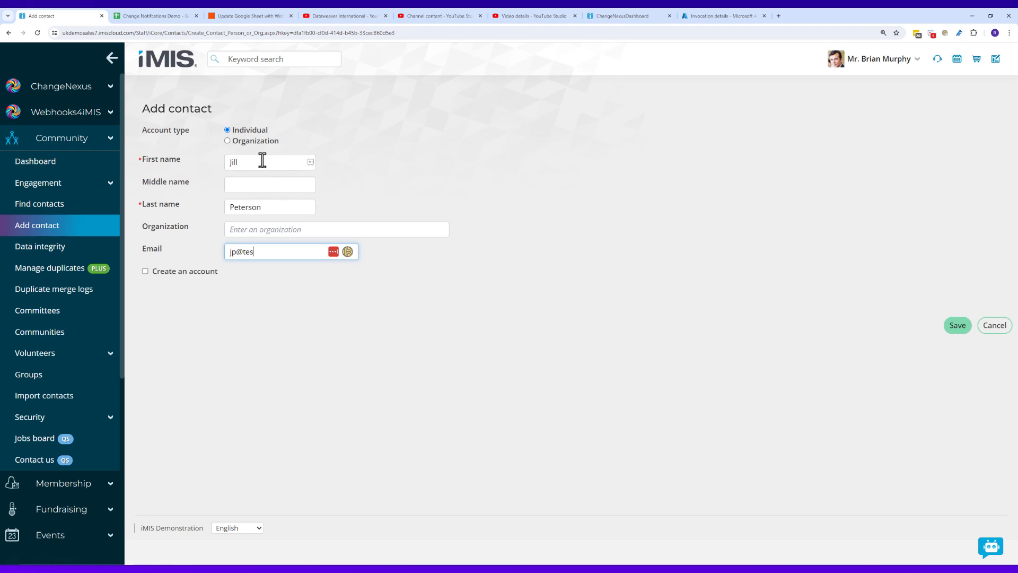
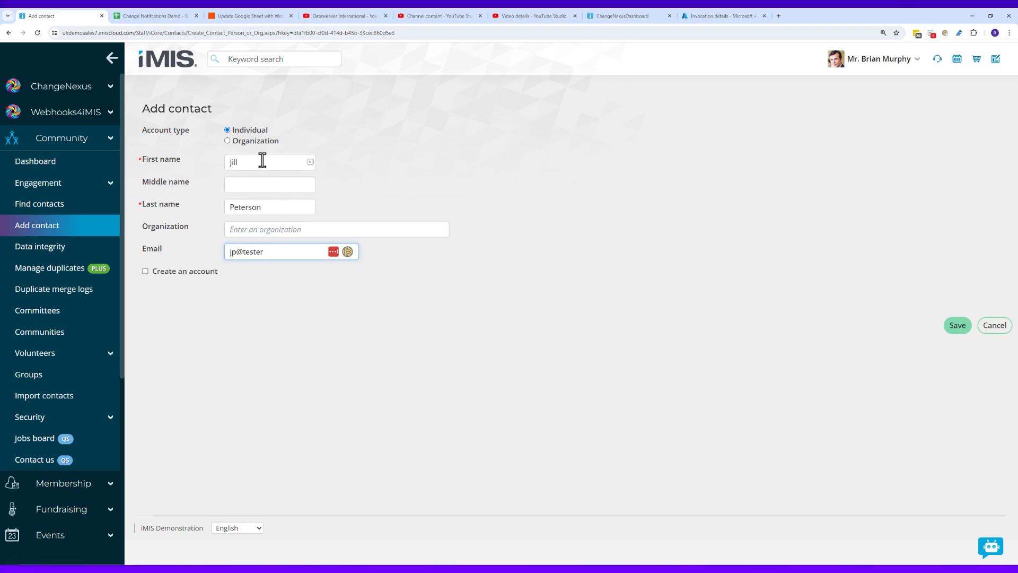
click(959, 329)
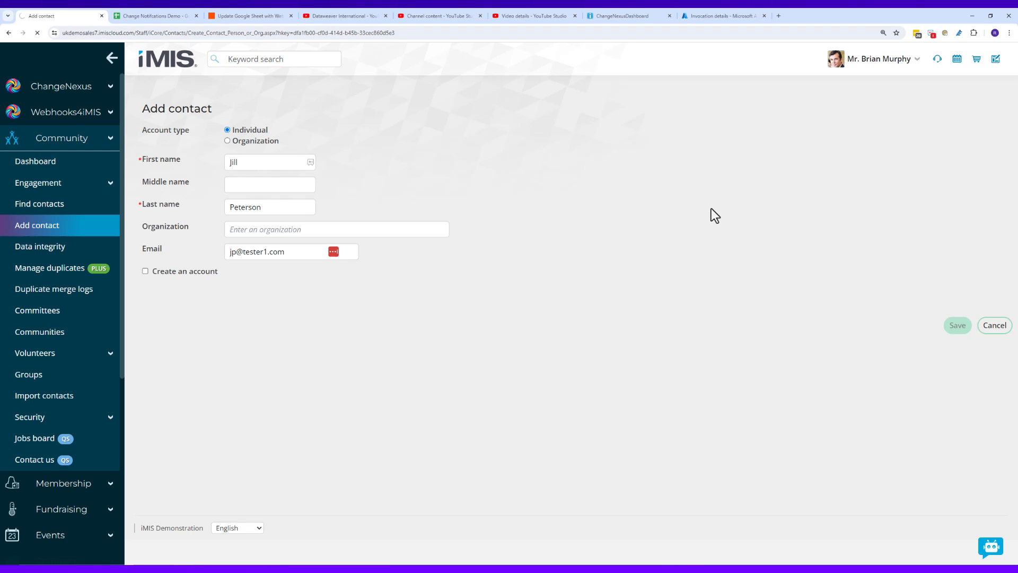
Step: Verify the new contact in row 2 of the iMIS Contact sheet, then reopen its iMIS overview
click(141, 17)
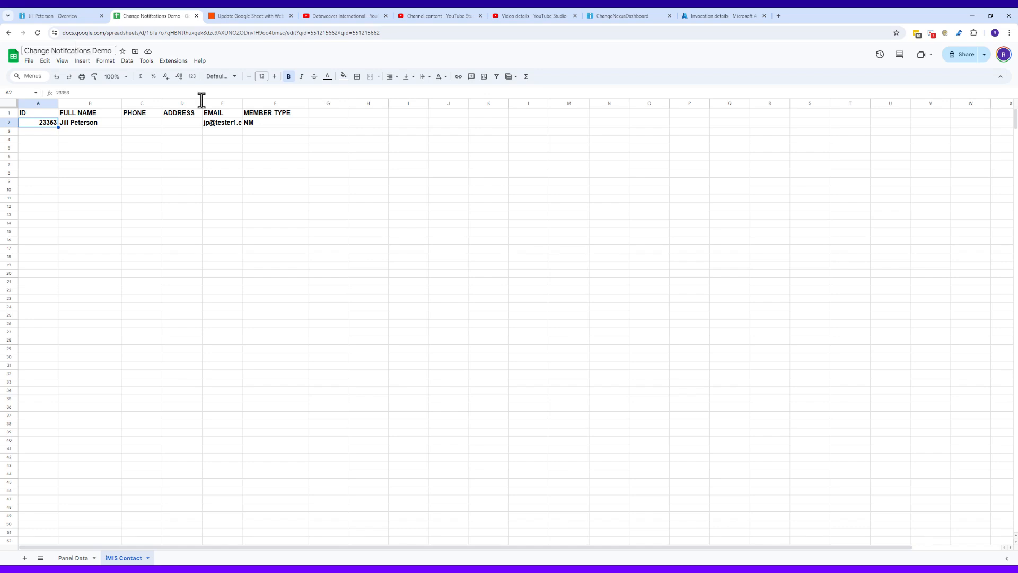
click(59, 14)
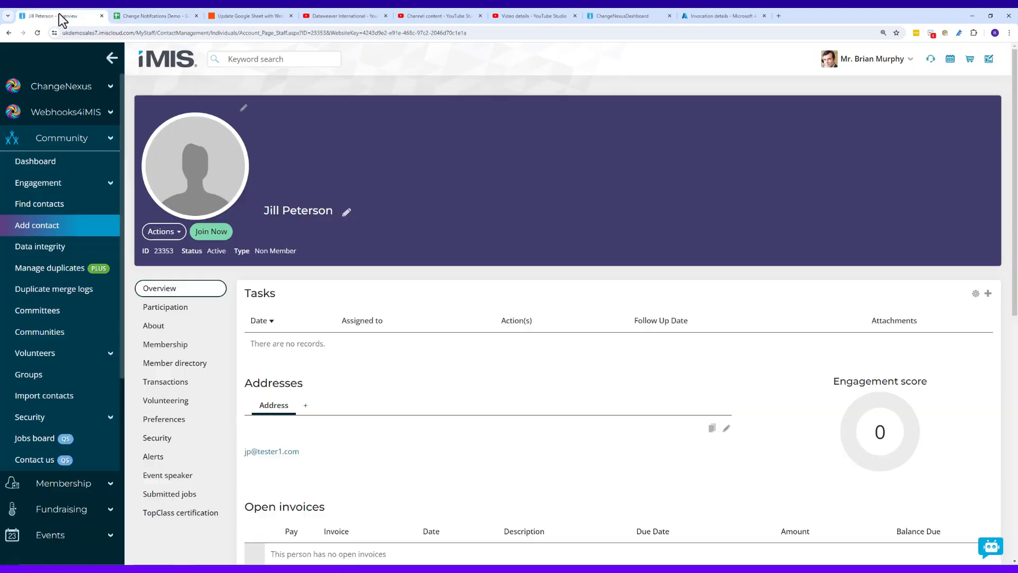
Step: Fill a blank Add contact form with another contact's first name, last name and e-mail, and save
click(61, 232)
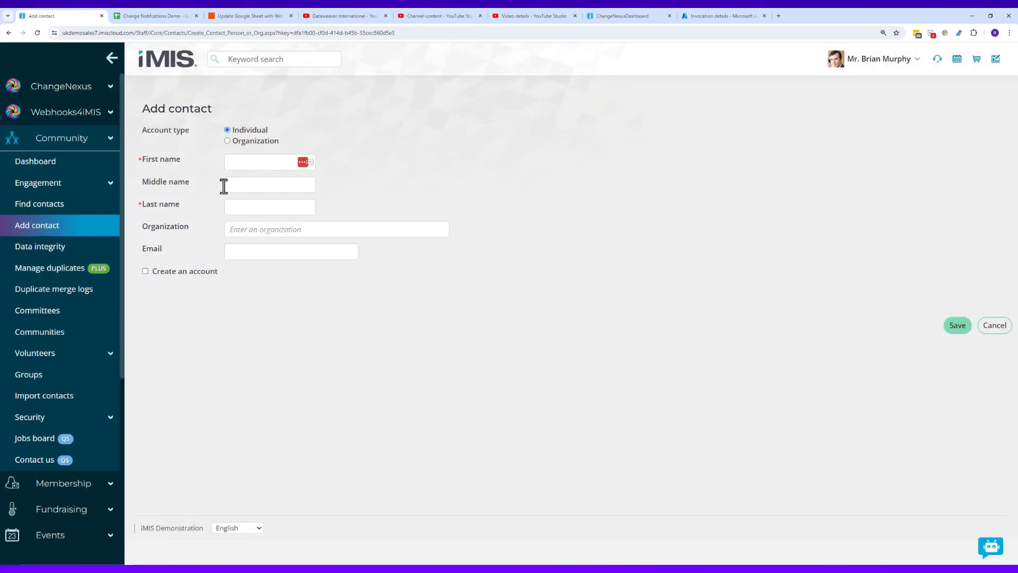
click(249, 157)
key(Tab)
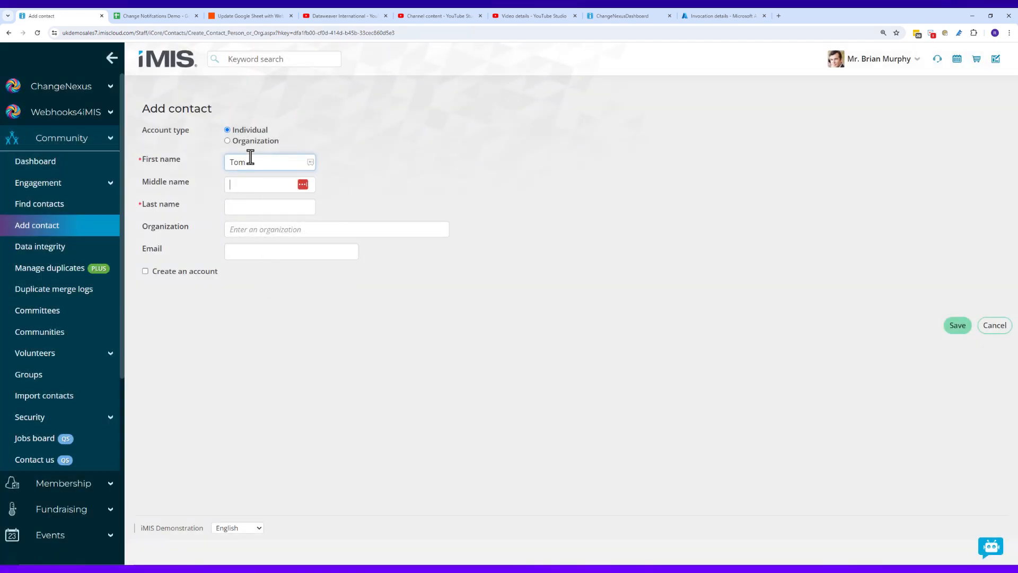
key(Tab)
key(Tab)
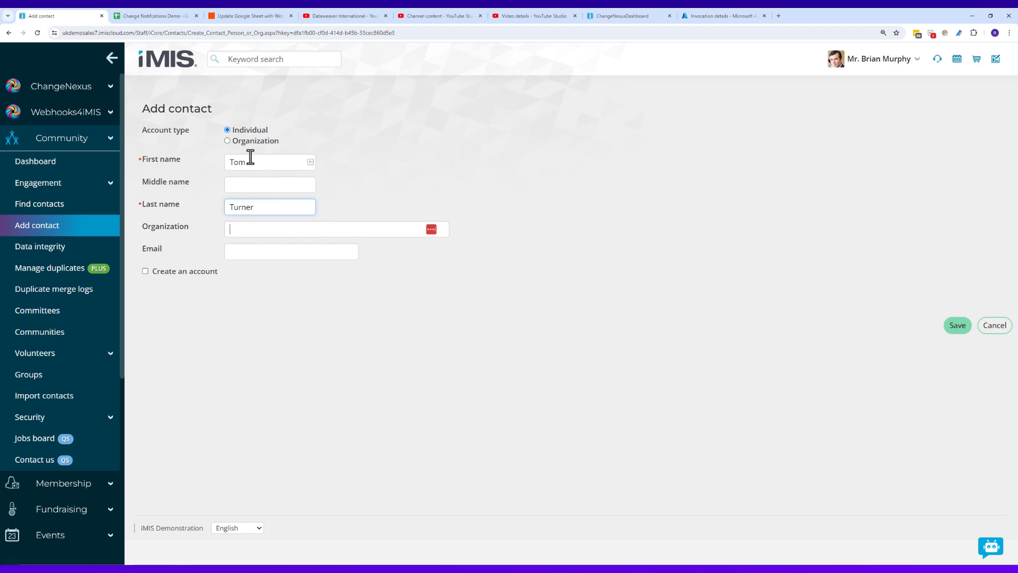
key(Tab)
text(tt)
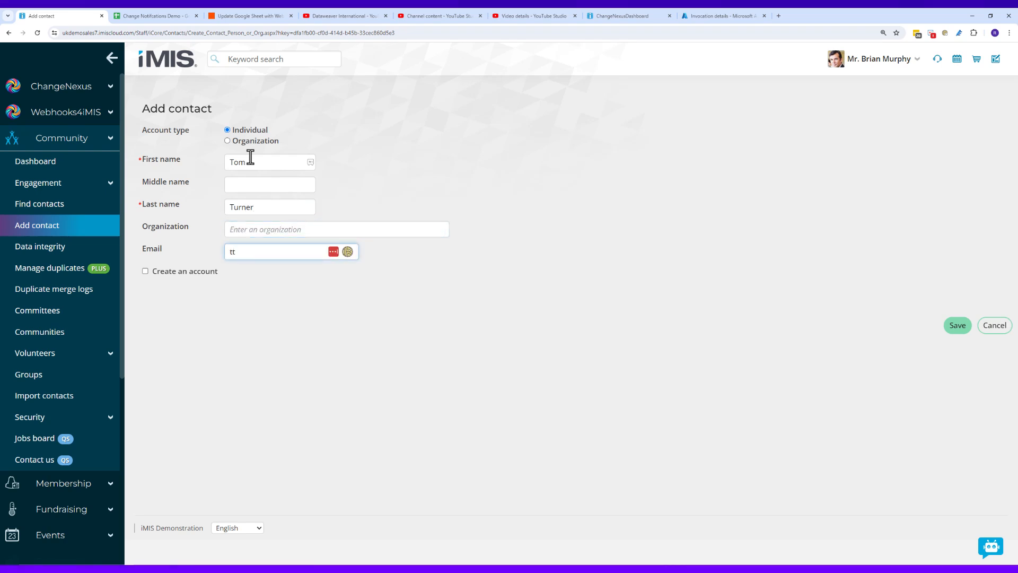
text(test3@t)
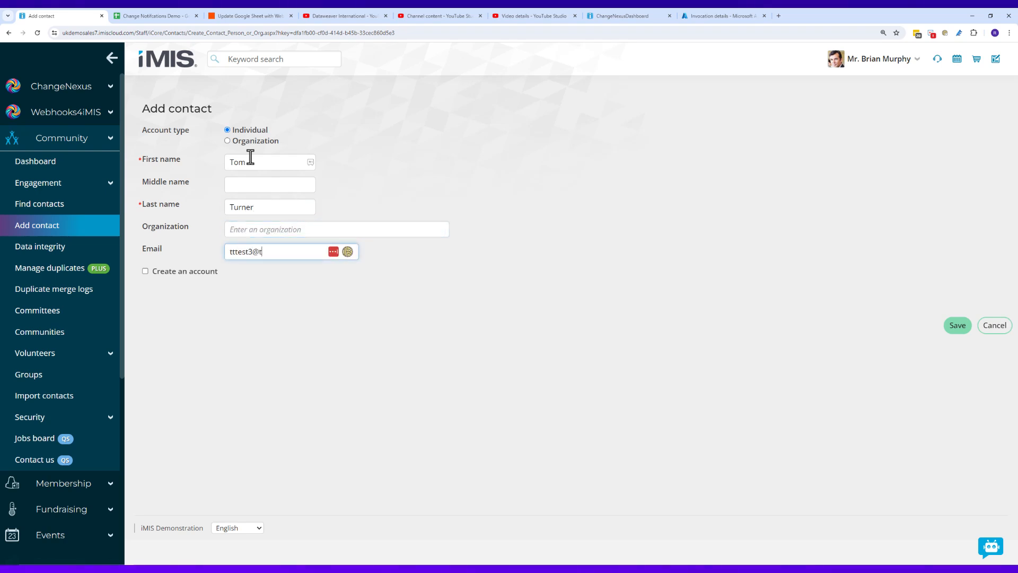
text(est.com)
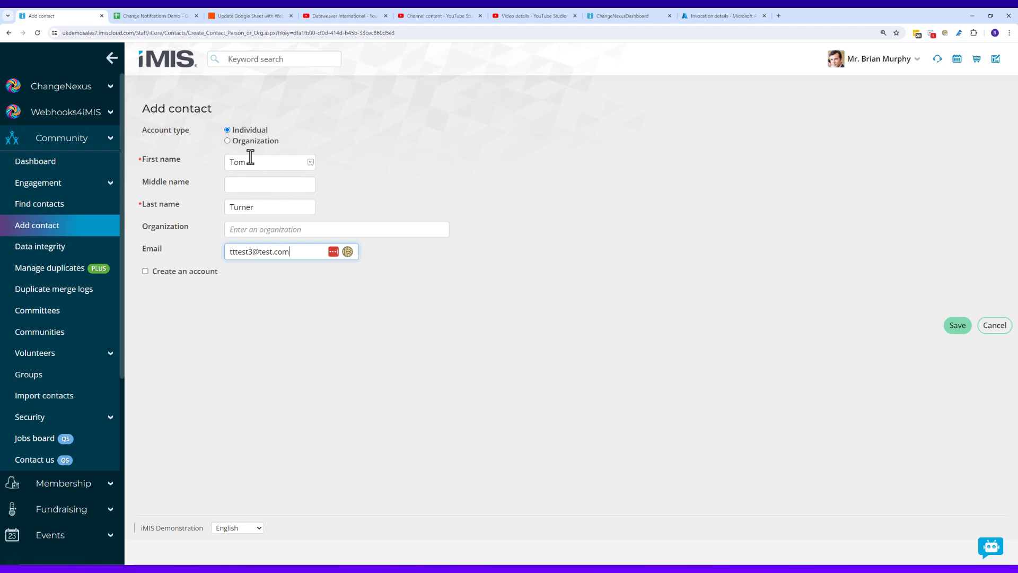
click(951, 329)
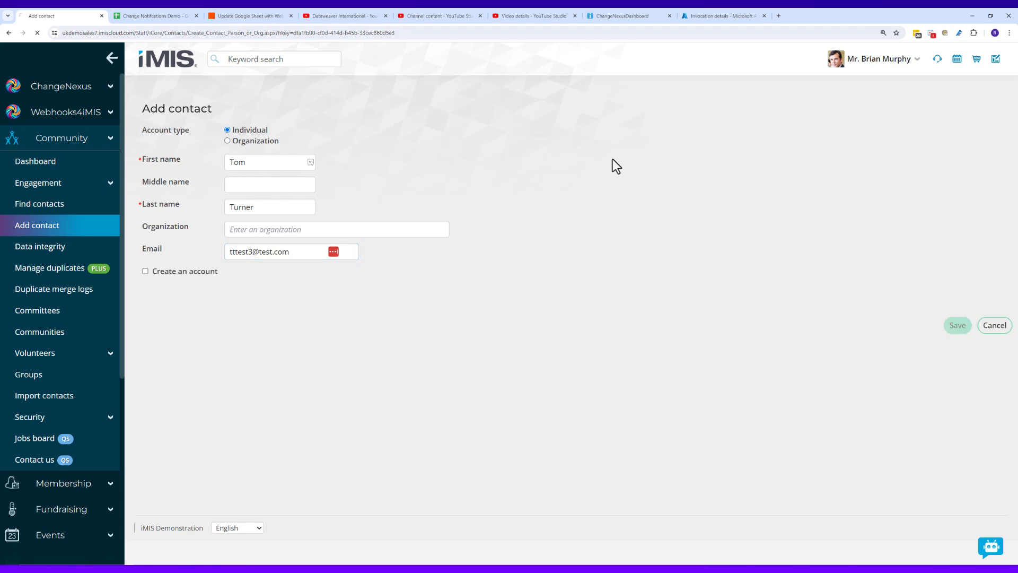
Step: Review row 3 of the iMIS Contact sheet, selecting cells A4, B4 and C4 below it
click(144, 17)
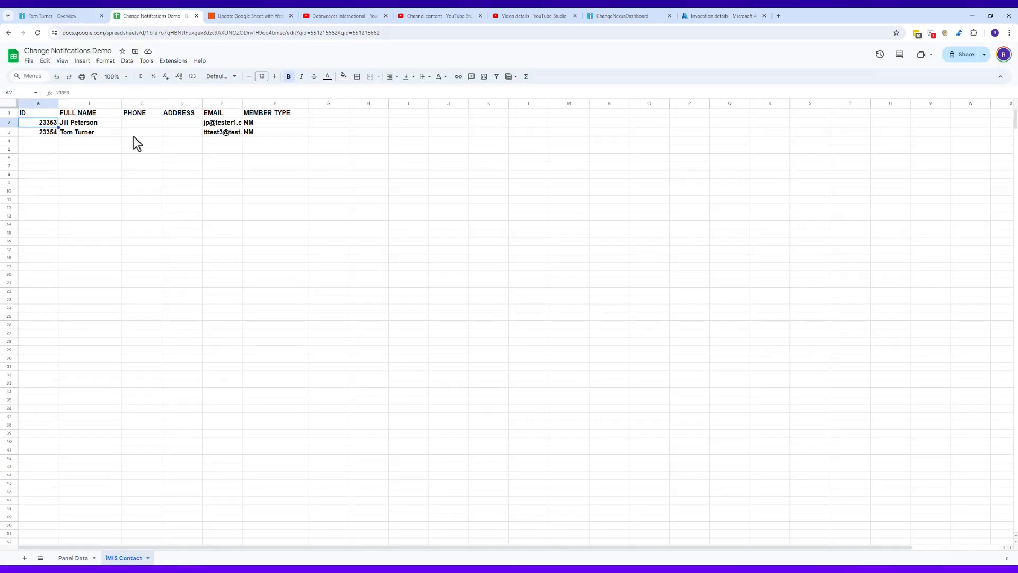
click(24, 143)
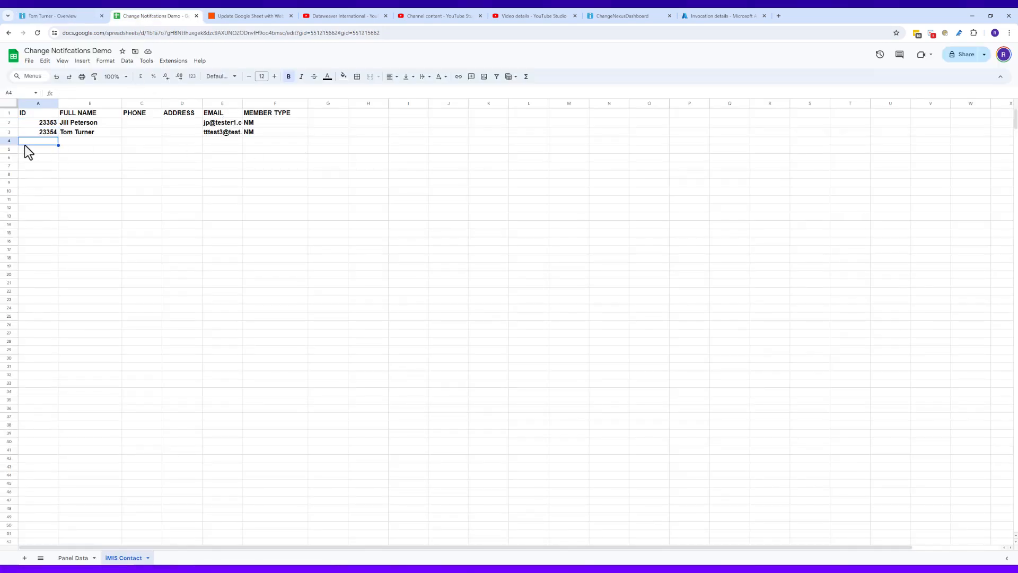
click(112, 144)
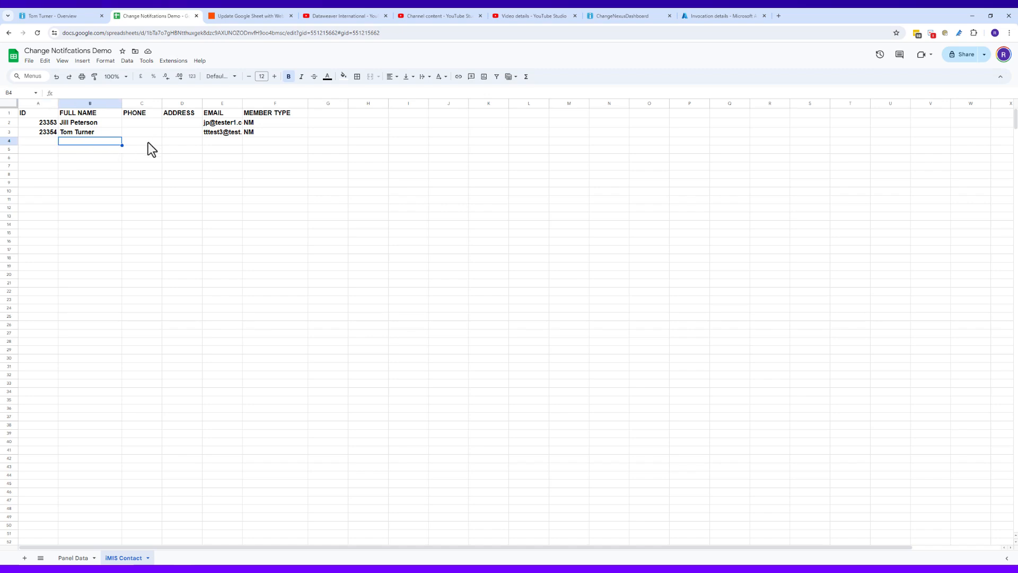
click(149, 143)
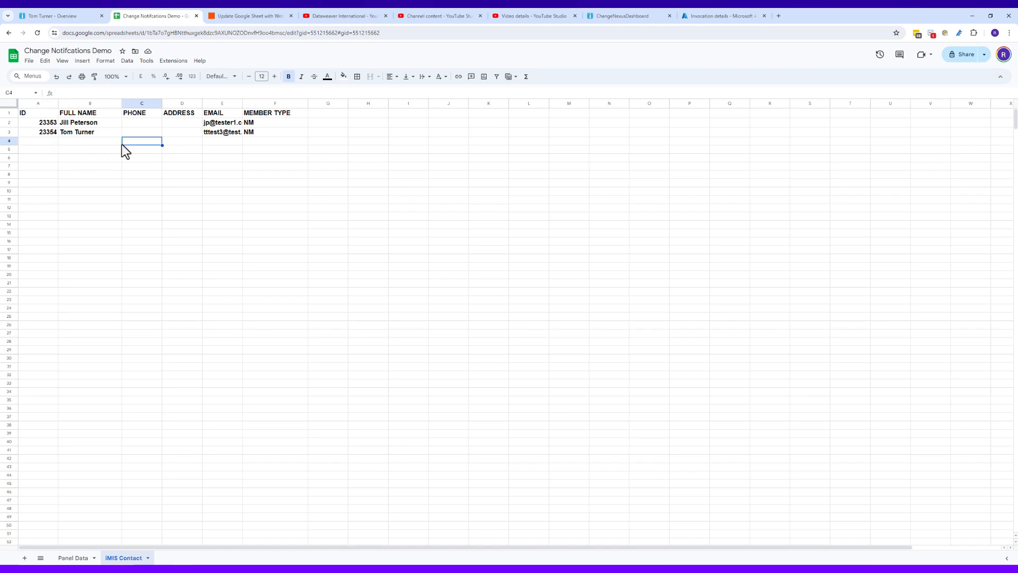